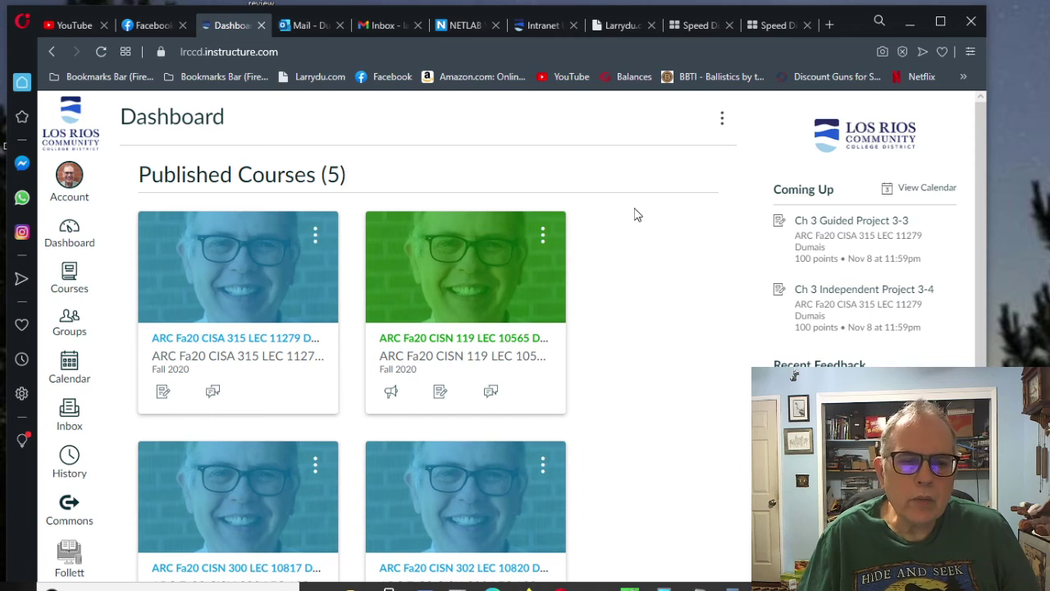
Open the module list of the ARC Fa20 CISN 302 LEC 10820 course
scroll(634, 215, down, 2)
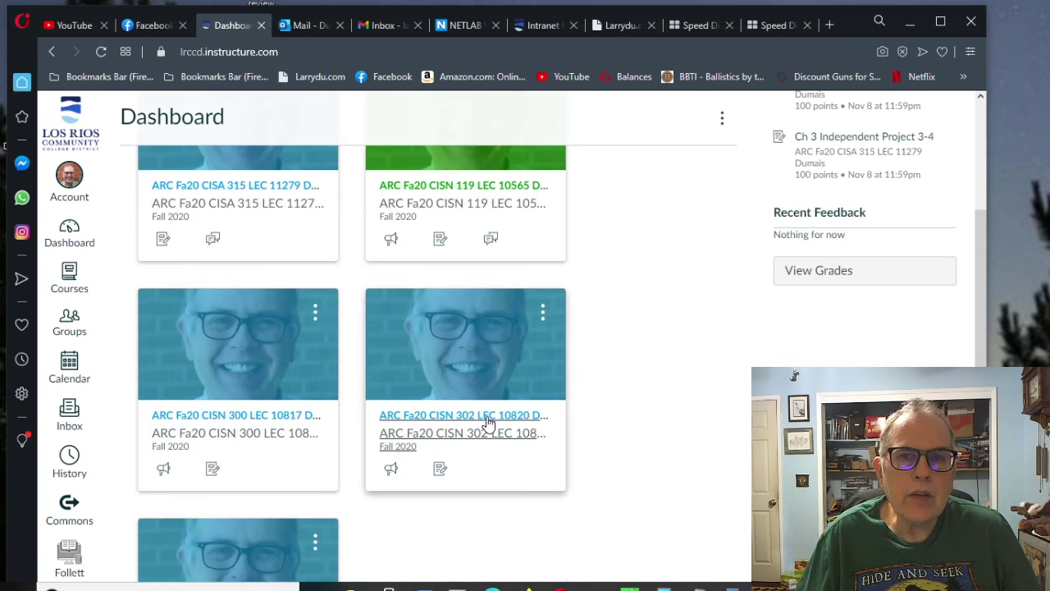
click(488, 421)
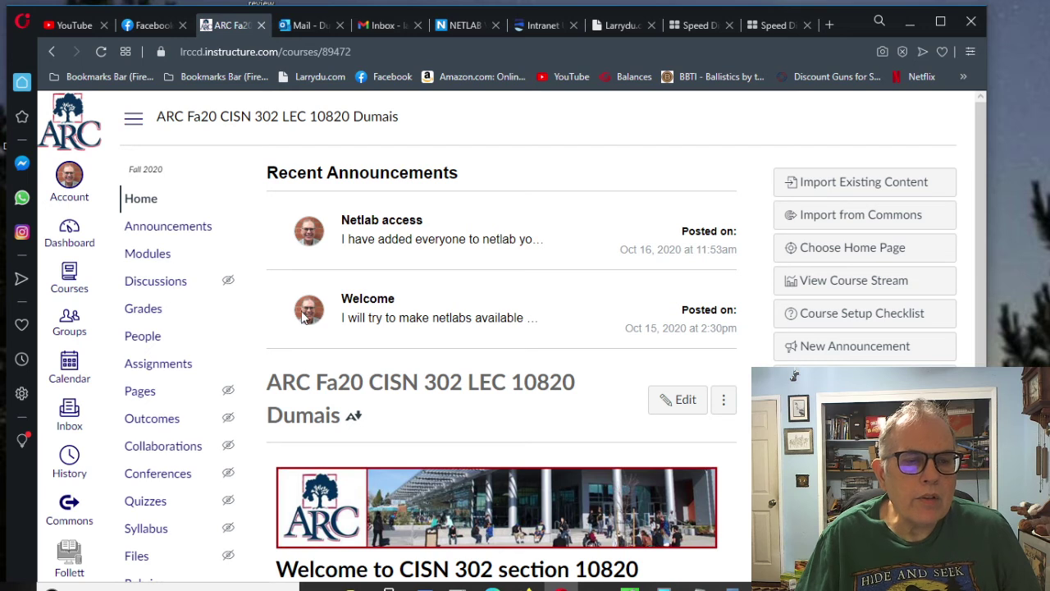
click(148, 255)
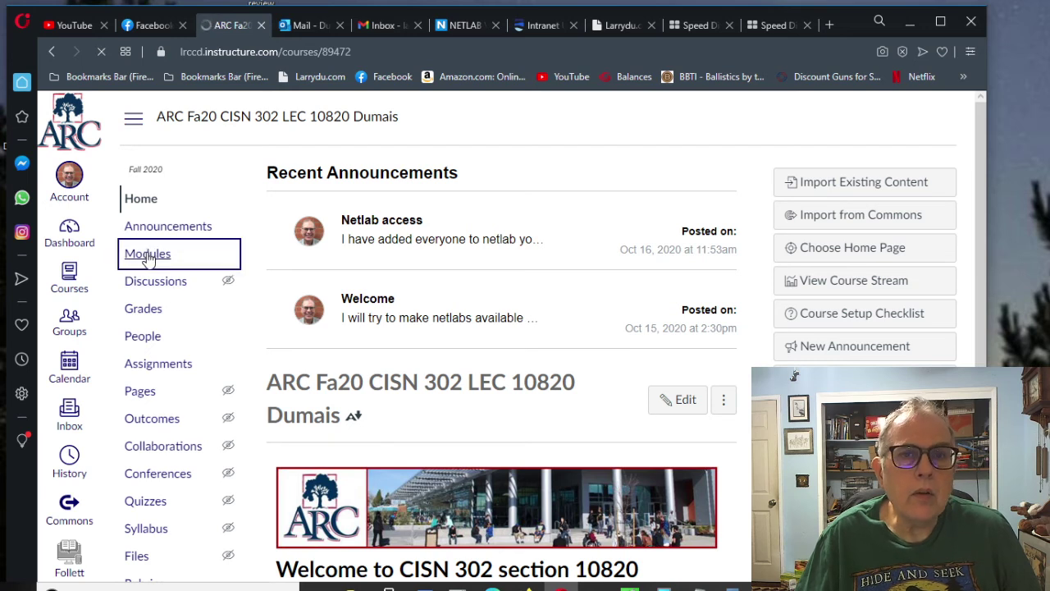
Open lab 3.txt from the Week 3 module and read the assignment instructions
scroll(484, 279, down, 10)
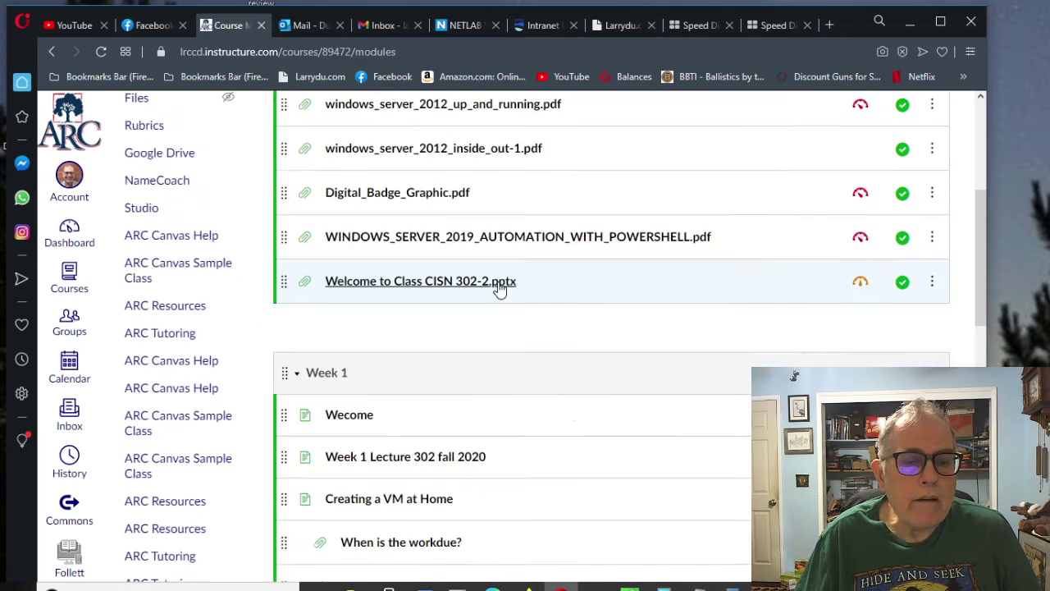
scroll(498, 288, down, 9)
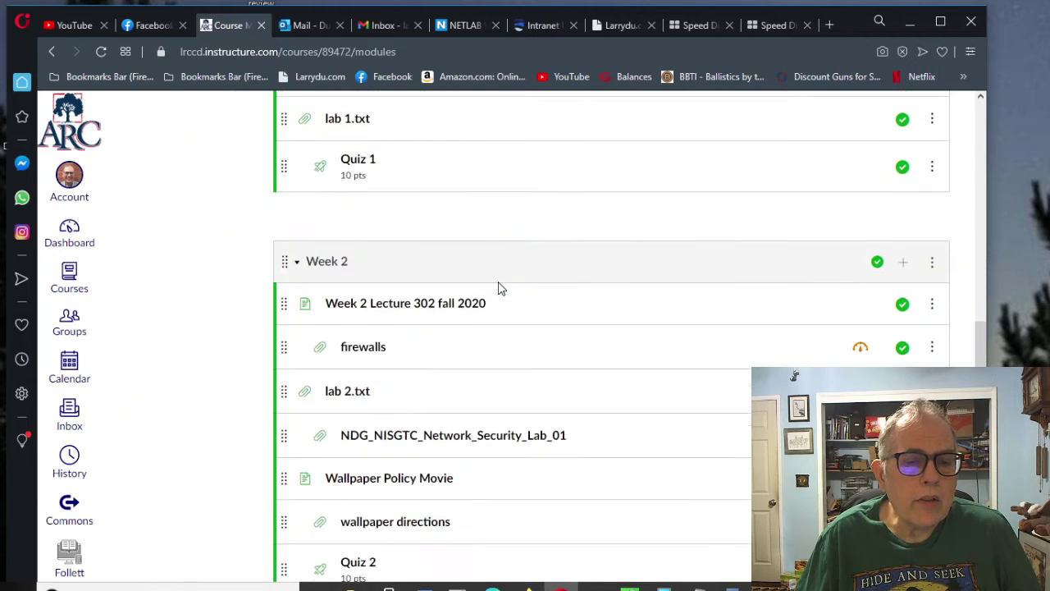
scroll(498, 288, down, 3)
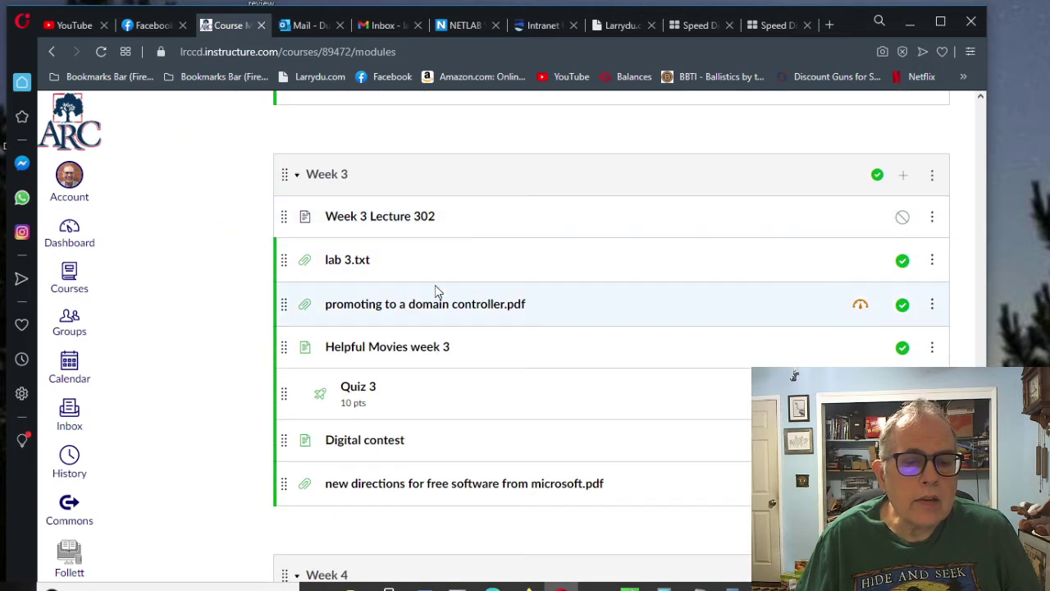
click(341, 268)
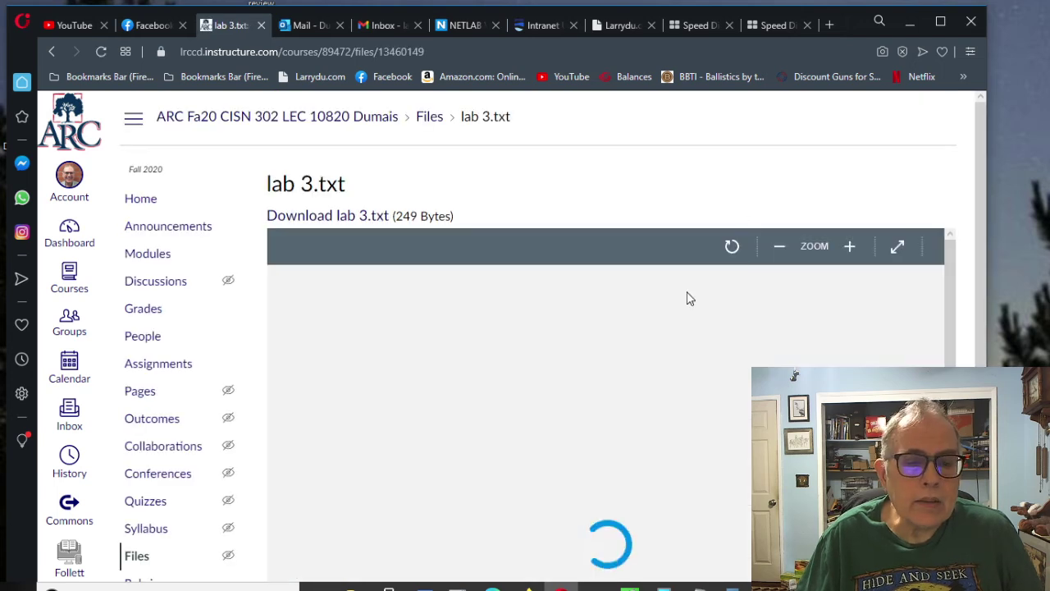
scroll(690, 299, down, 1)
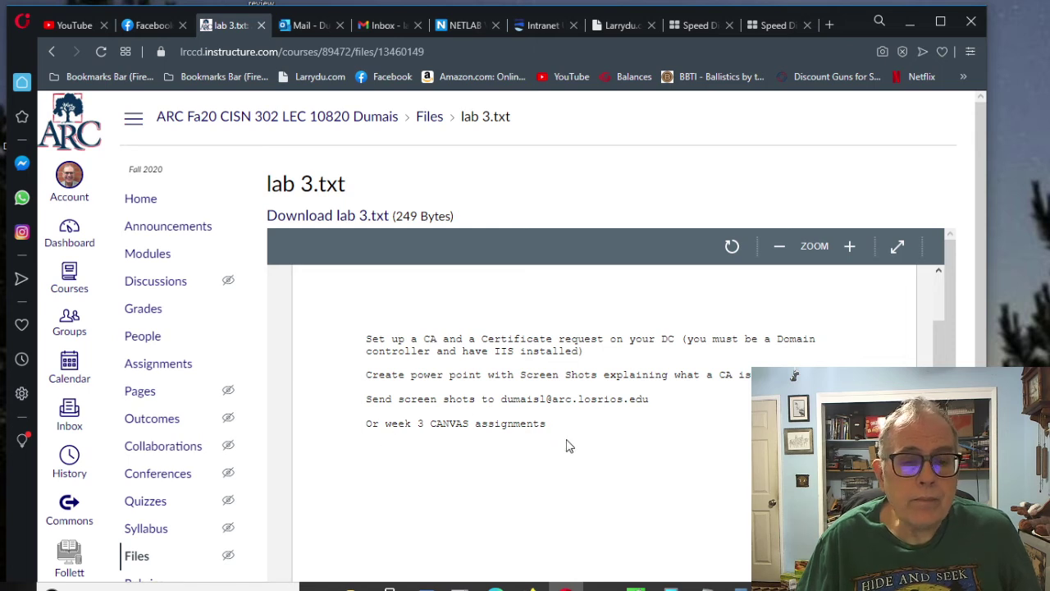
scroll(570, 445, up, 2)
scroll(570, 445, down, 3)
scroll(570, 445, up, 3)
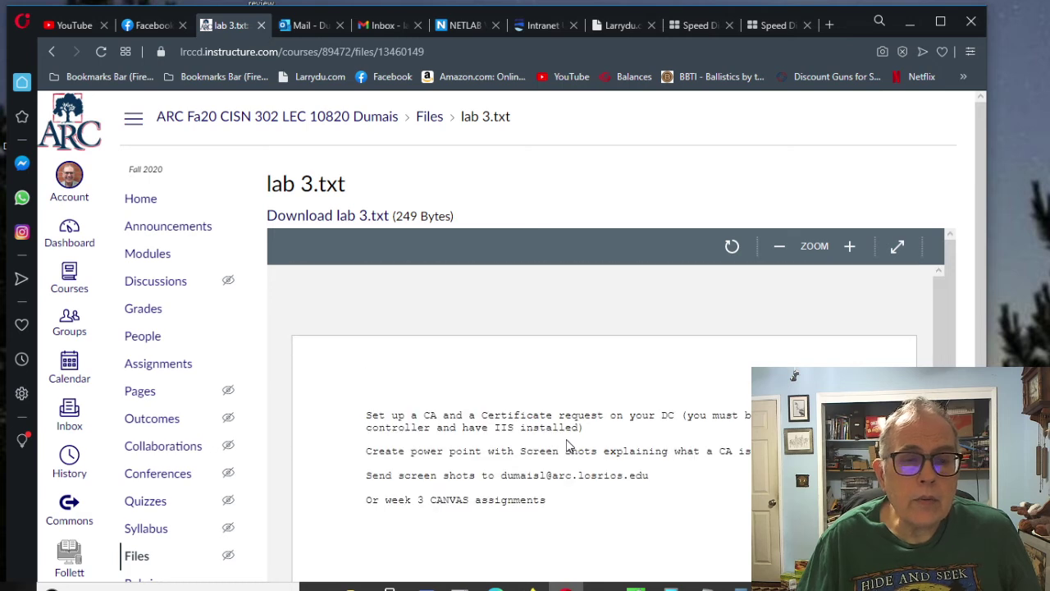
Return to the course modules and open Quiz 3 in Week 3 to review its settings
click(50, 51)
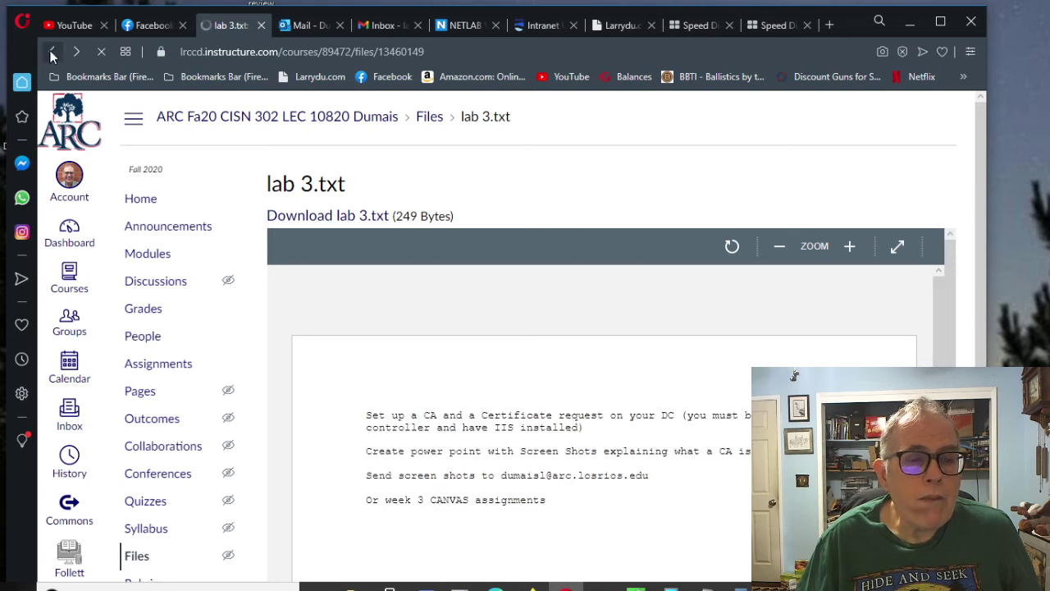
scroll(529, 336, down, 2)
scroll(529, 330, up, 3)
scroll(527, 328, up, 1)
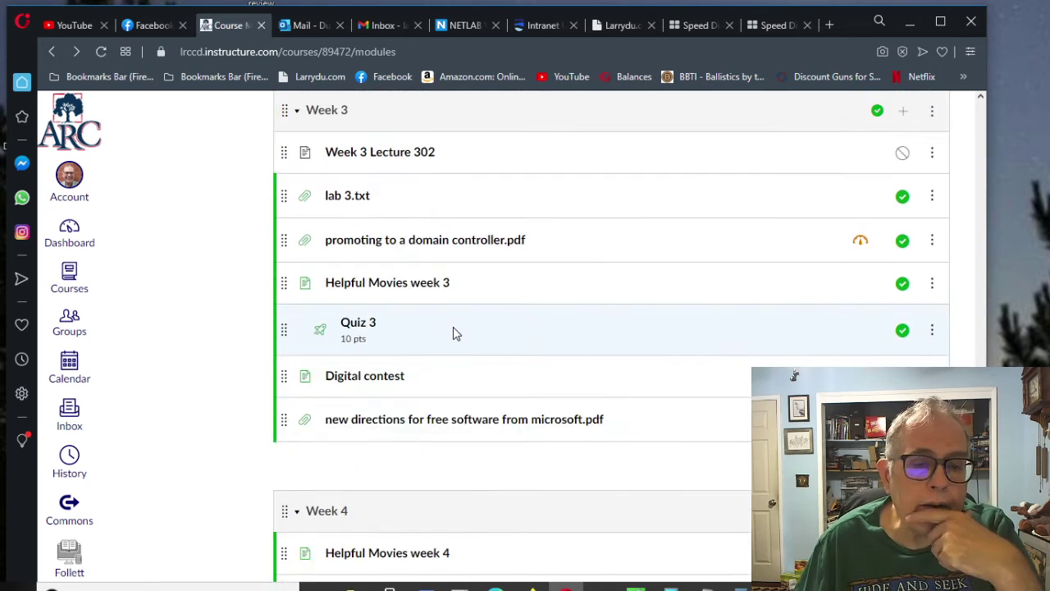
click(358, 325)
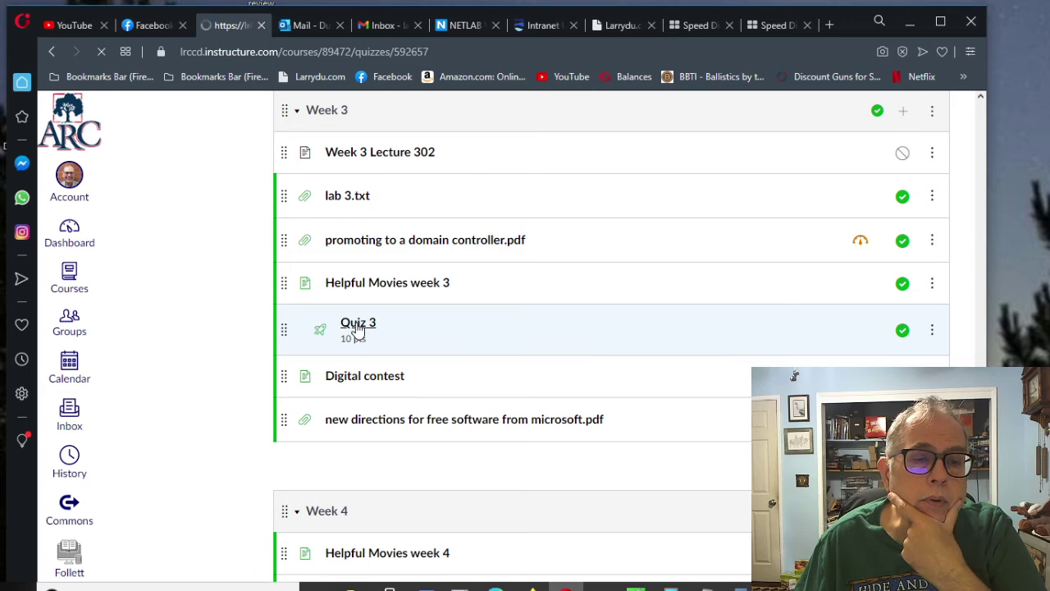
scroll(550, 312, down, 3)
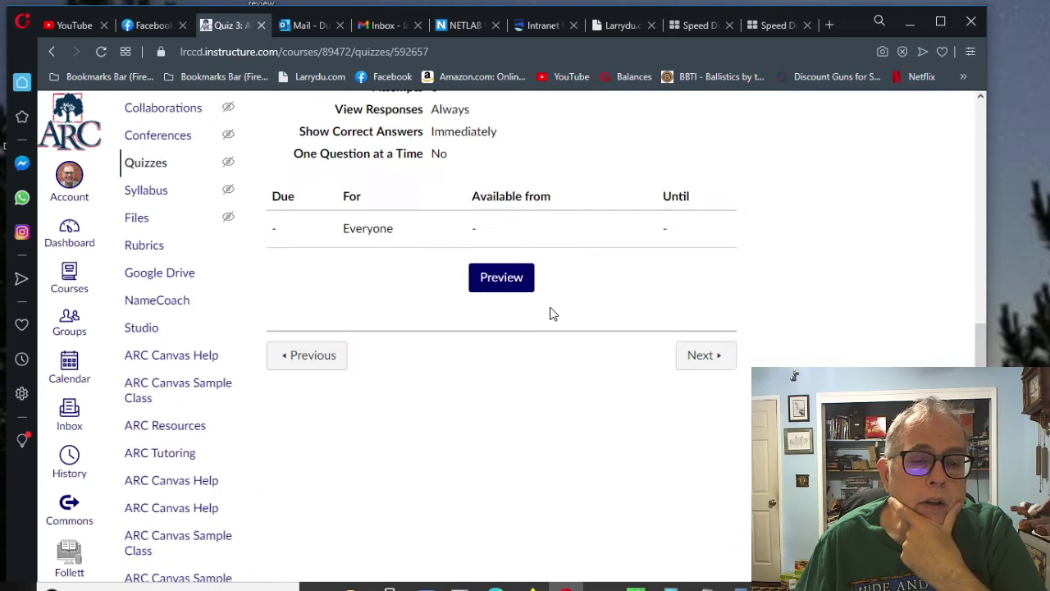
scroll(552, 314, up, 4)
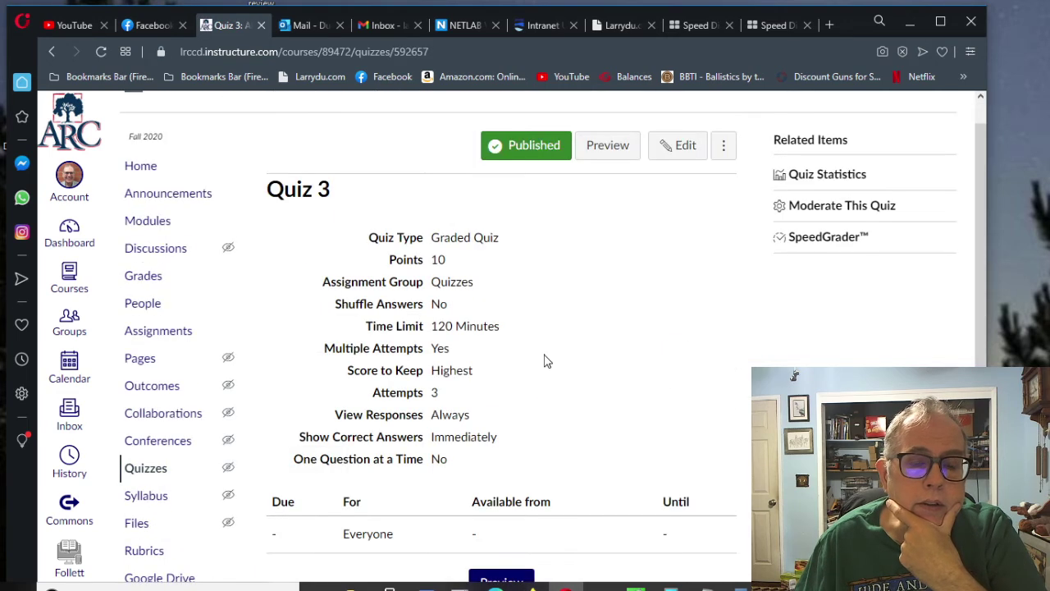
Preview Quiz 3 and look through its questions
scroll(546, 361, down, 2)
click(517, 430)
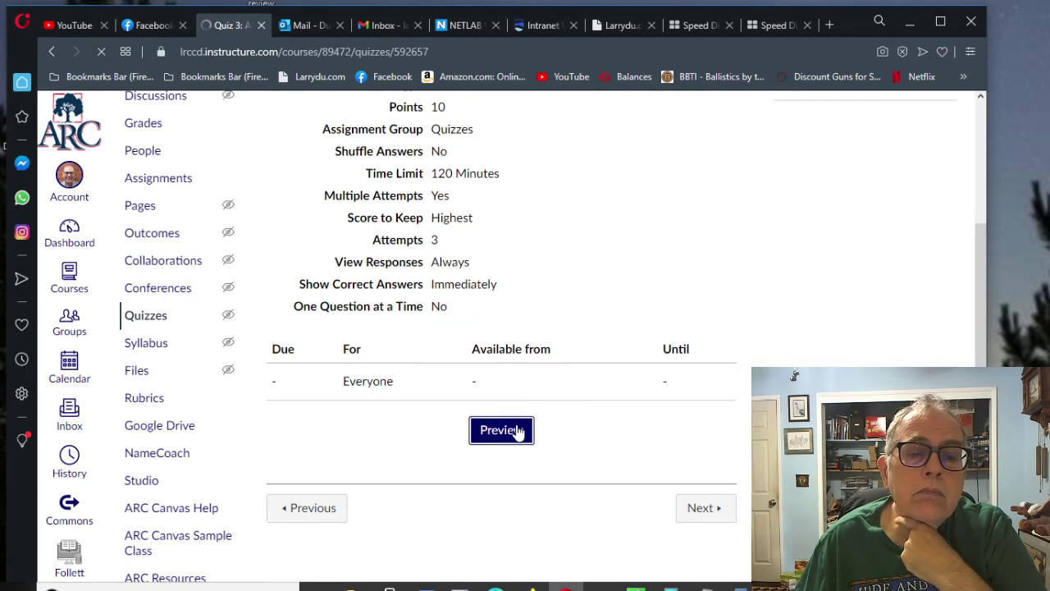
scroll(517, 428, down, 3)
scroll(517, 428, down, 5)
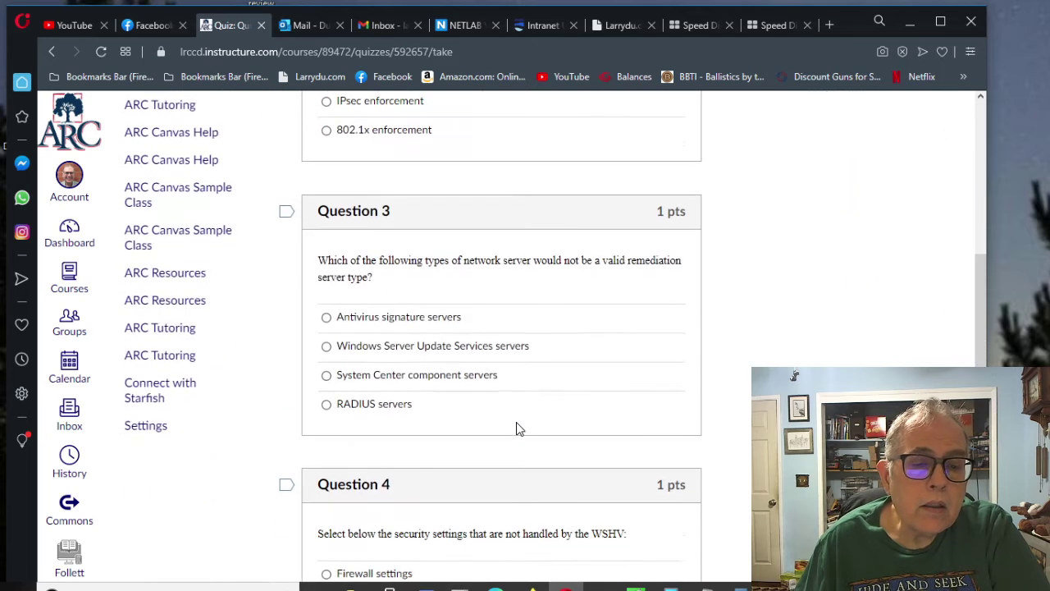
scroll(517, 427, down, 8)
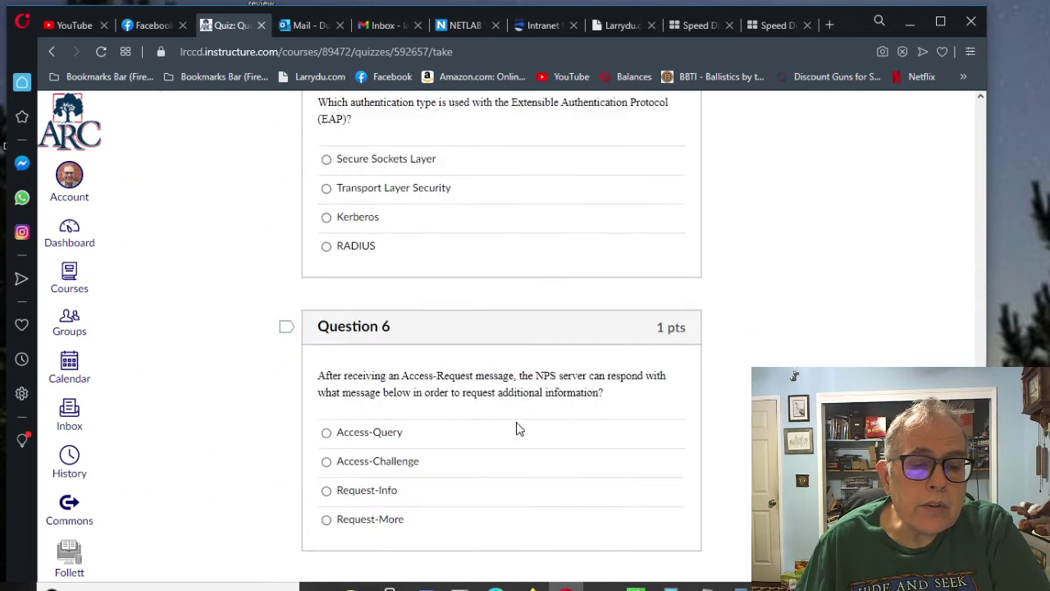
scroll(517, 428, down, 9)
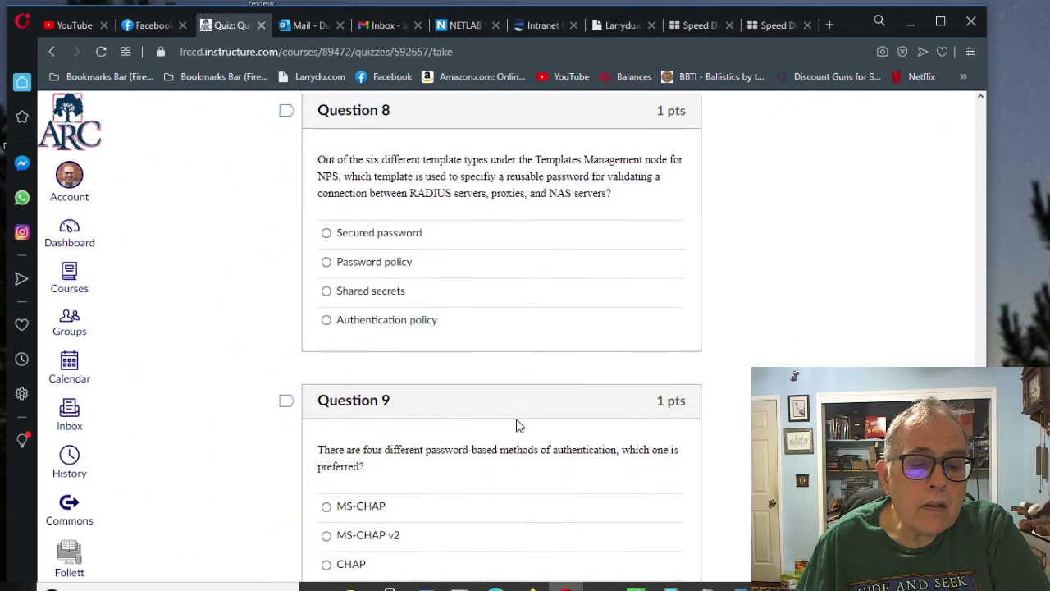
scroll(517, 425, down, 2)
scroll(517, 425, up, 20)
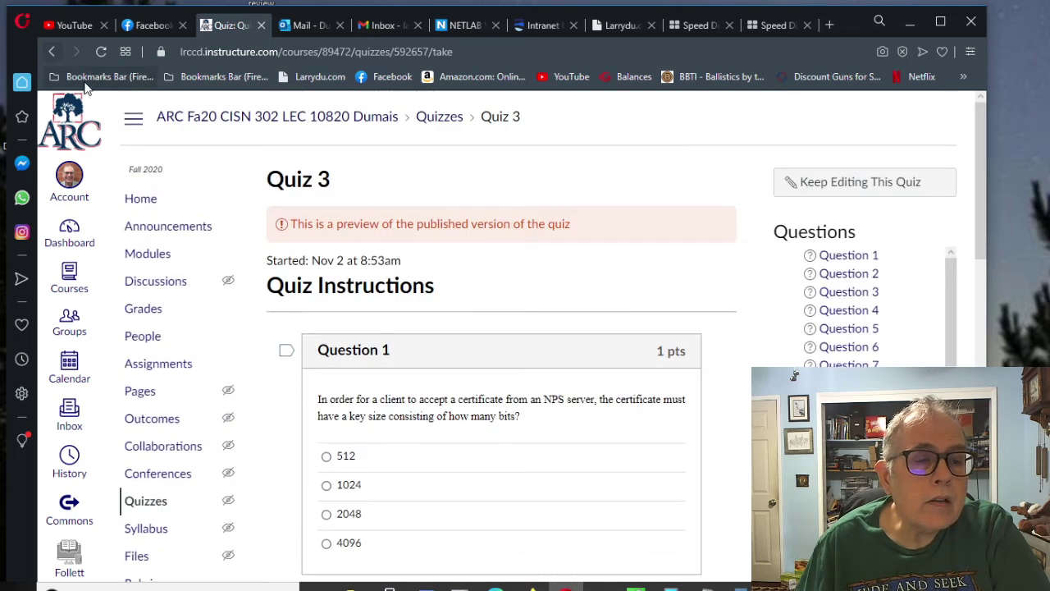
Leave the quiz preview, go back to the modules and open promoting to a domain controller.pdf in Week 3
click(51, 52)
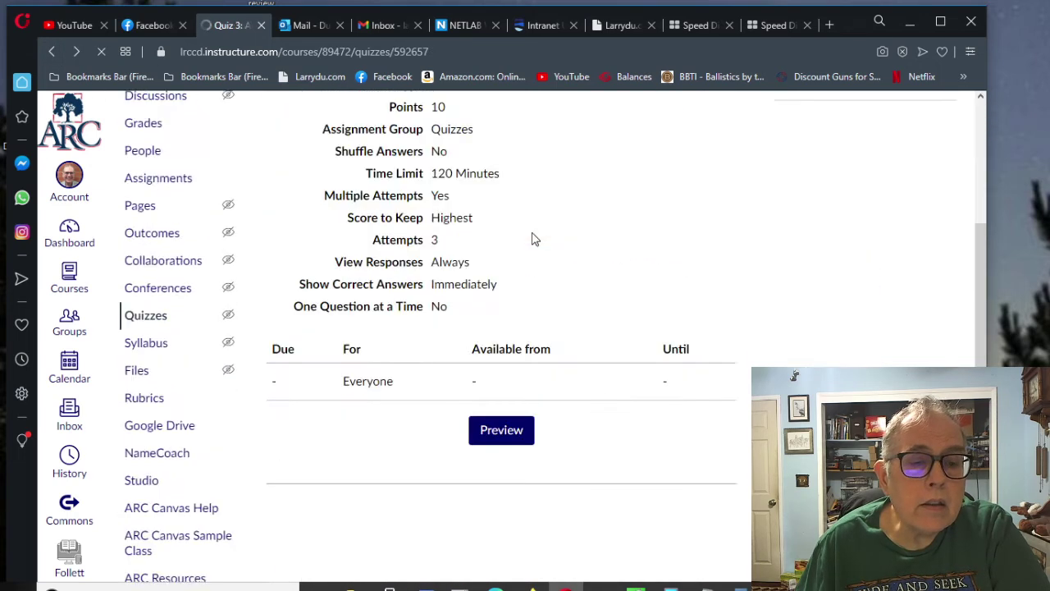
scroll(533, 239, up, 3)
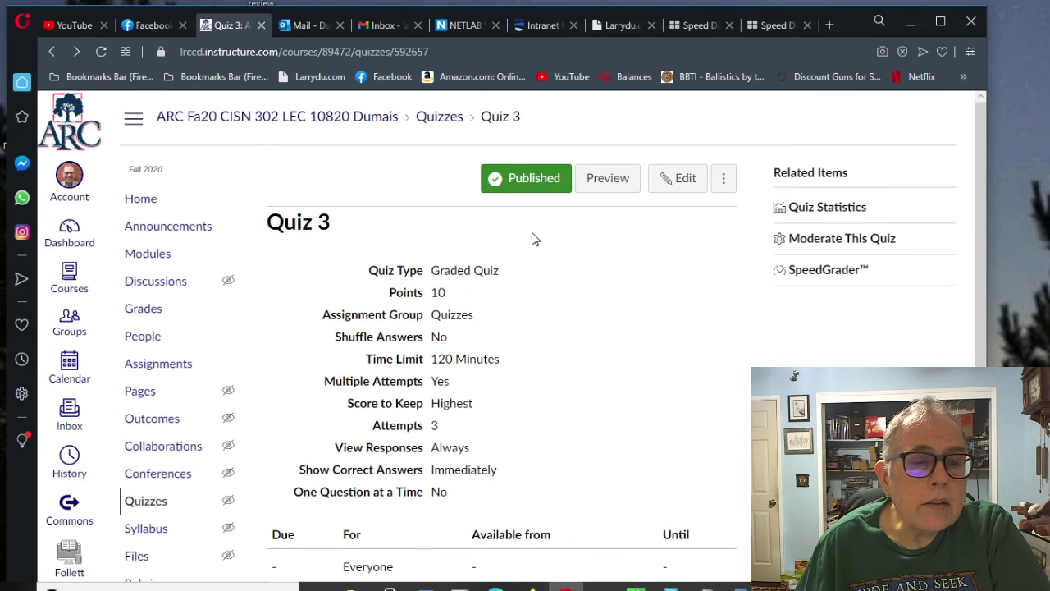
click(52, 52)
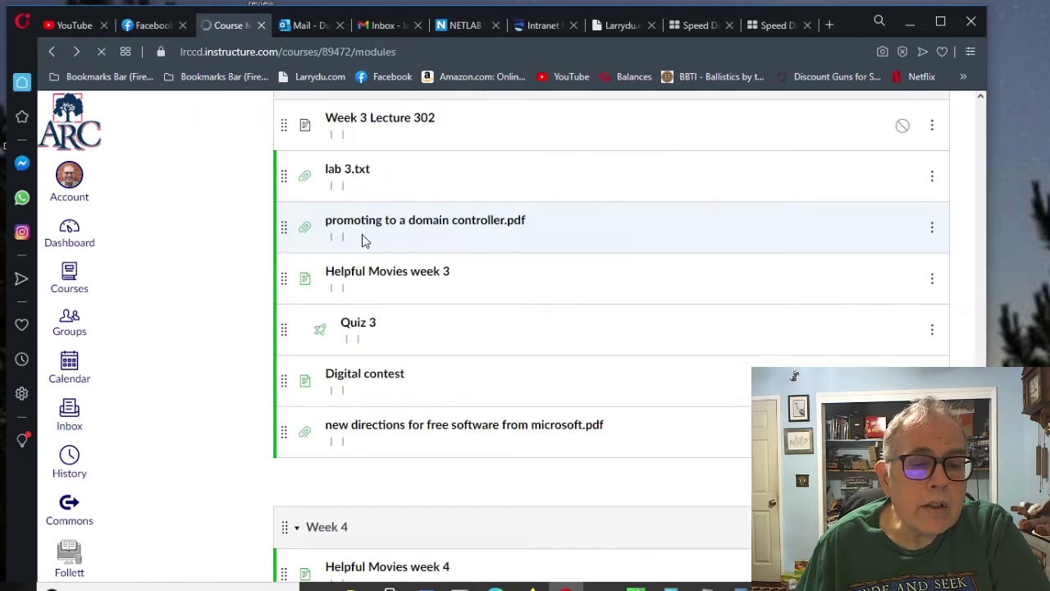
scroll(504, 295, up, 3)
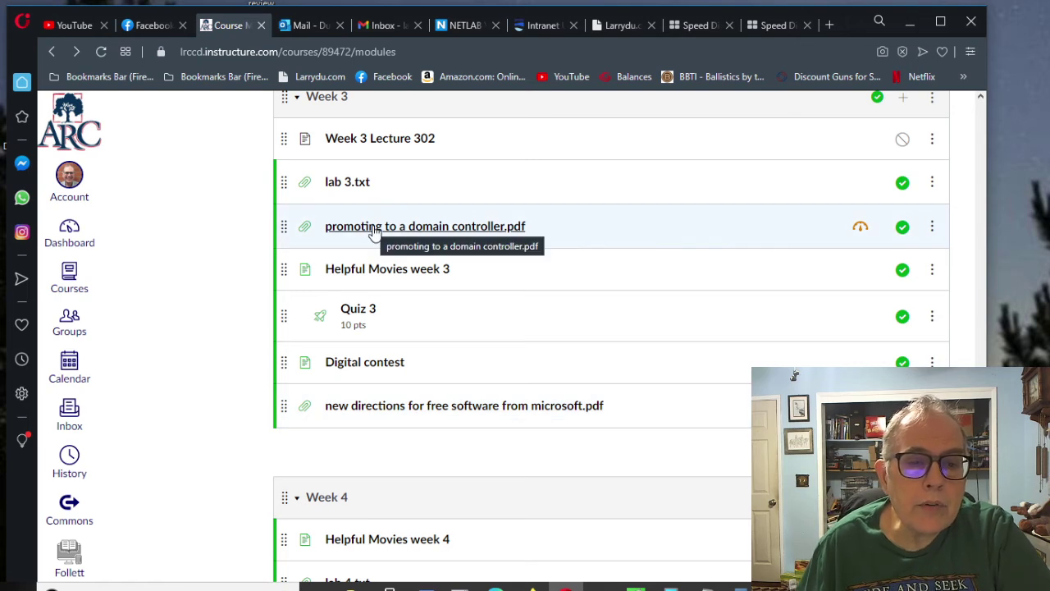
click(374, 226)
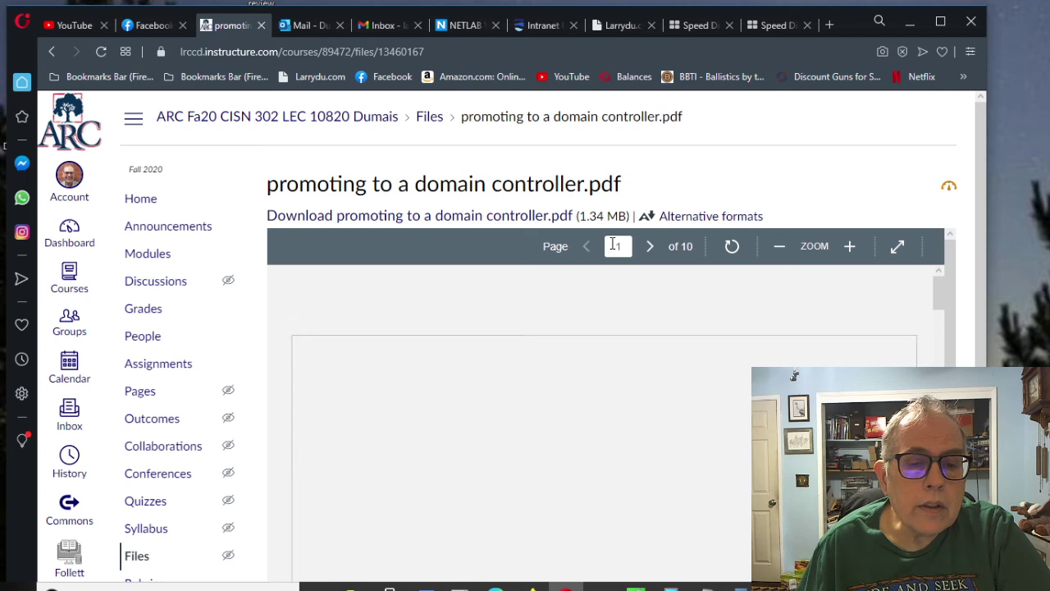
Look through the PDF's illustrated instructions for installing the server roles and promoting the server to a domain controller
scroll(612, 242, down, 3)
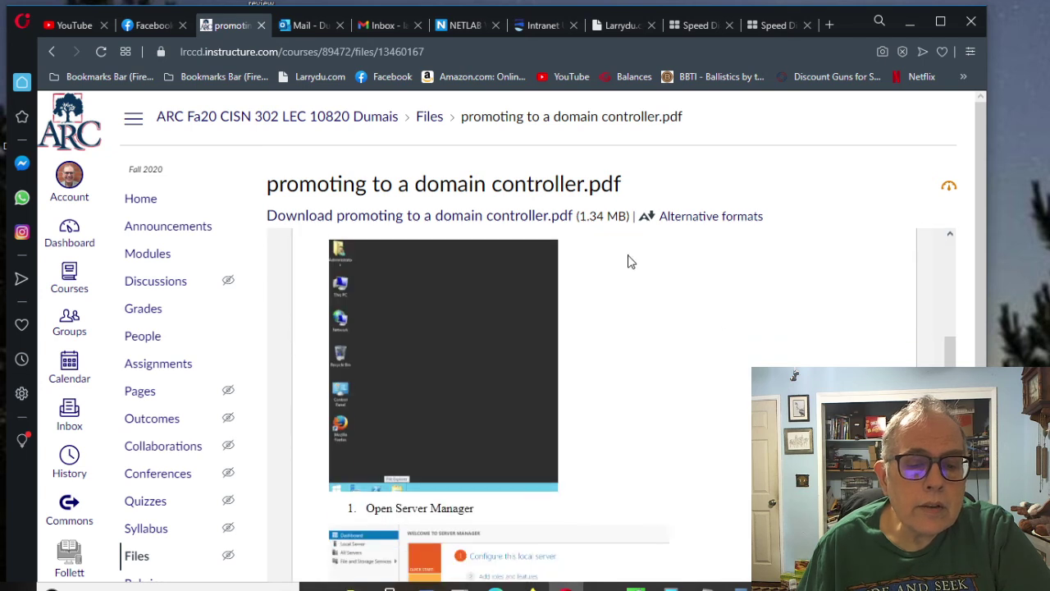
scroll(717, 311, down, 10)
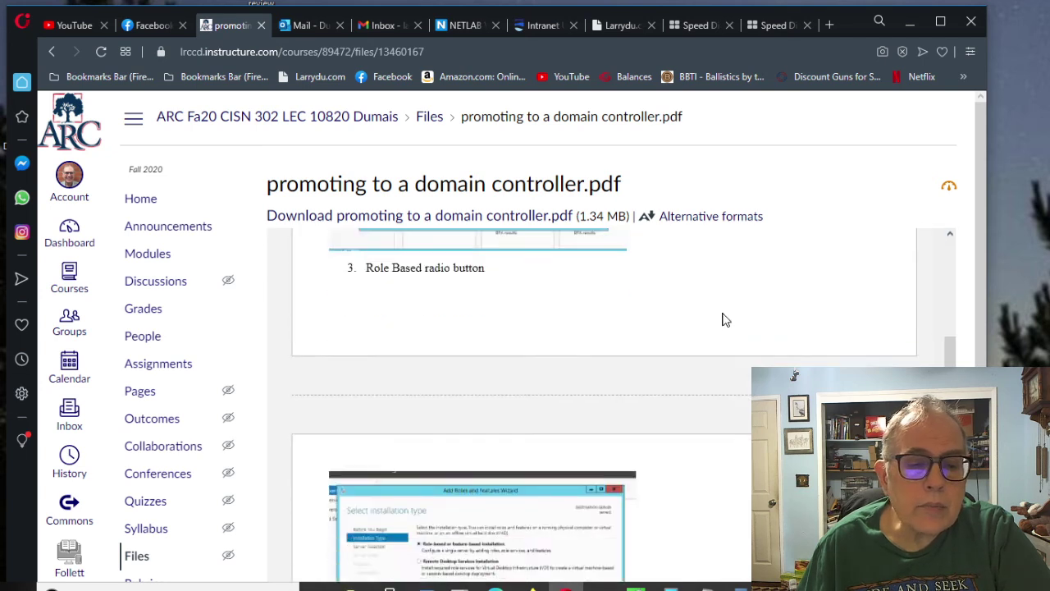
scroll(722, 320, down, 10)
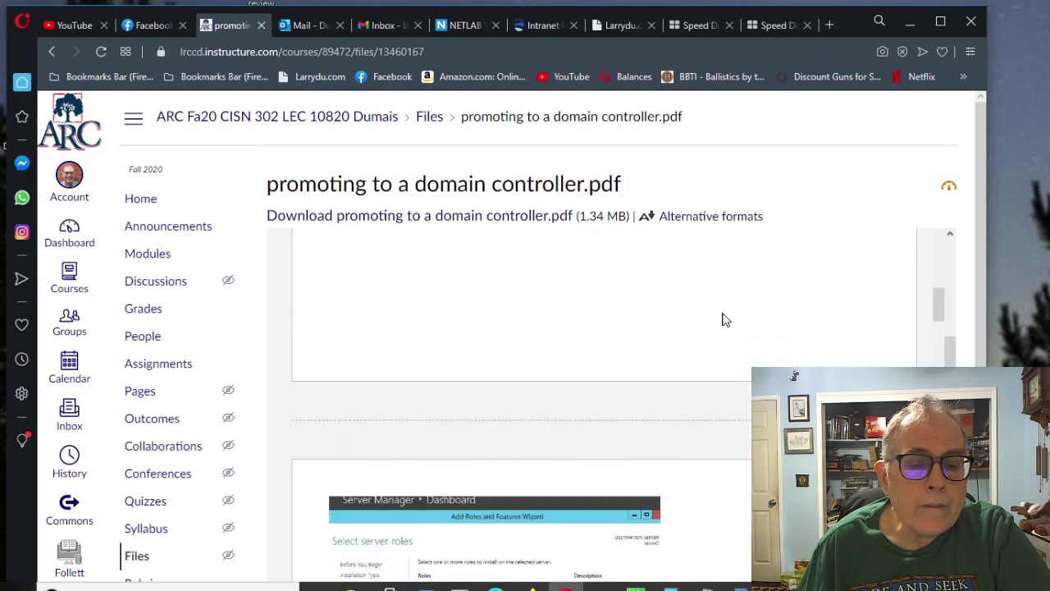
scroll(722, 320, down, 10)
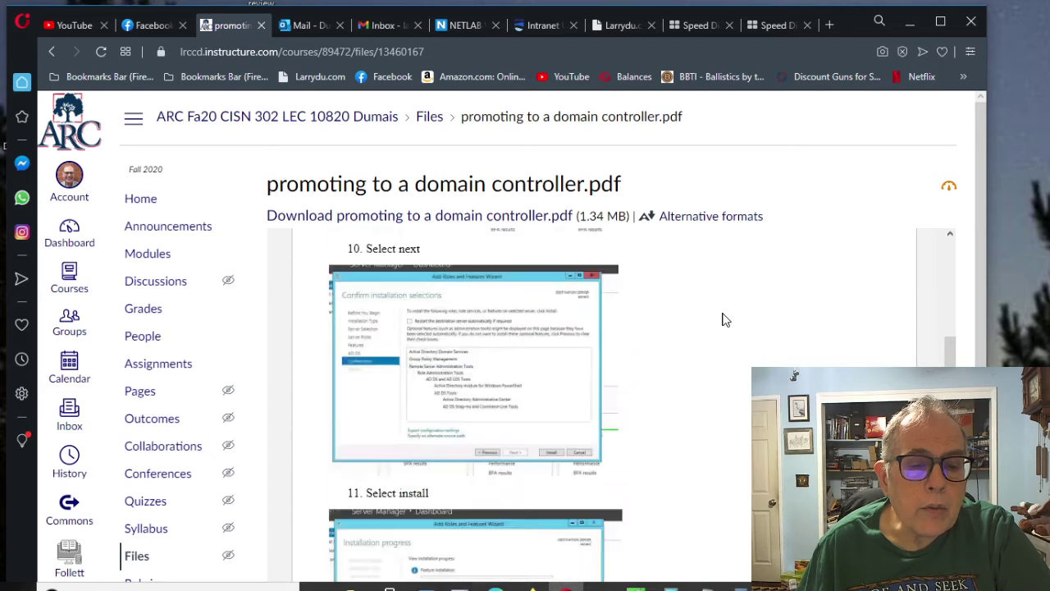
scroll(722, 320, down, 10)
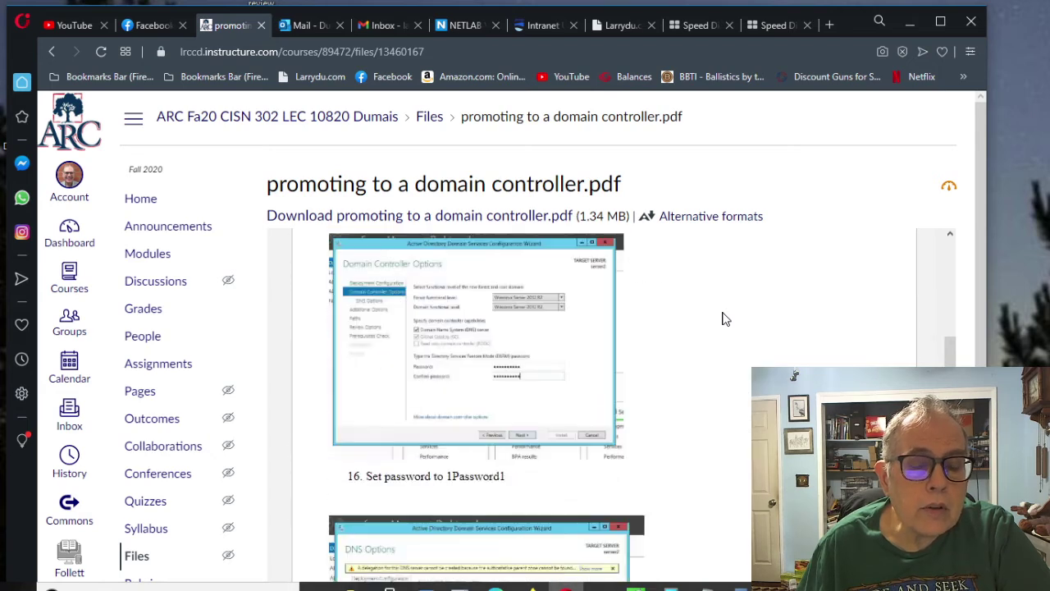
scroll(722, 318, down, 5)
scroll(718, 283, up, 15)
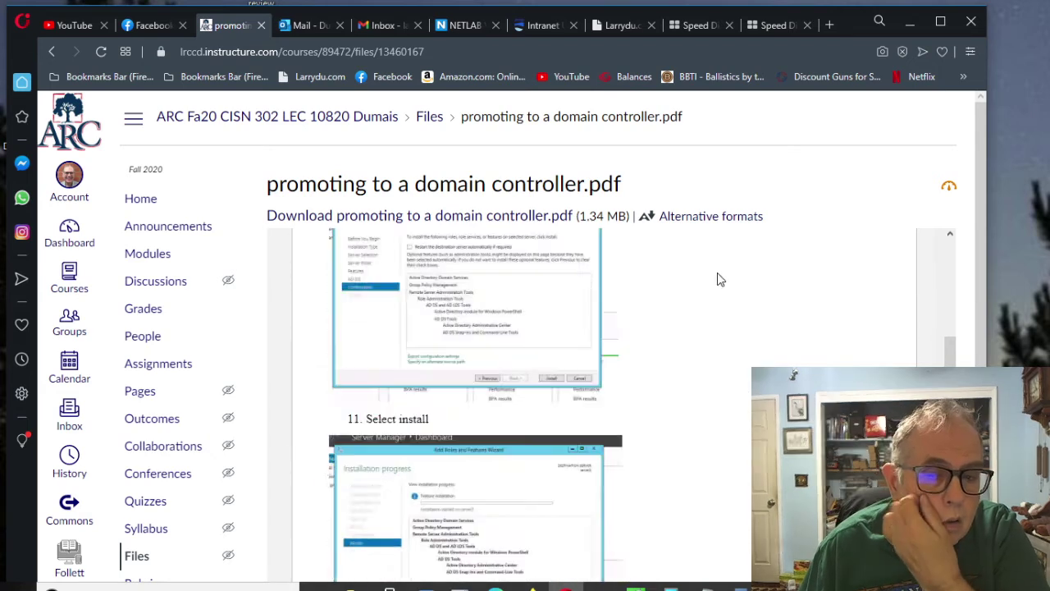
scroll(717, 280, up, 20)
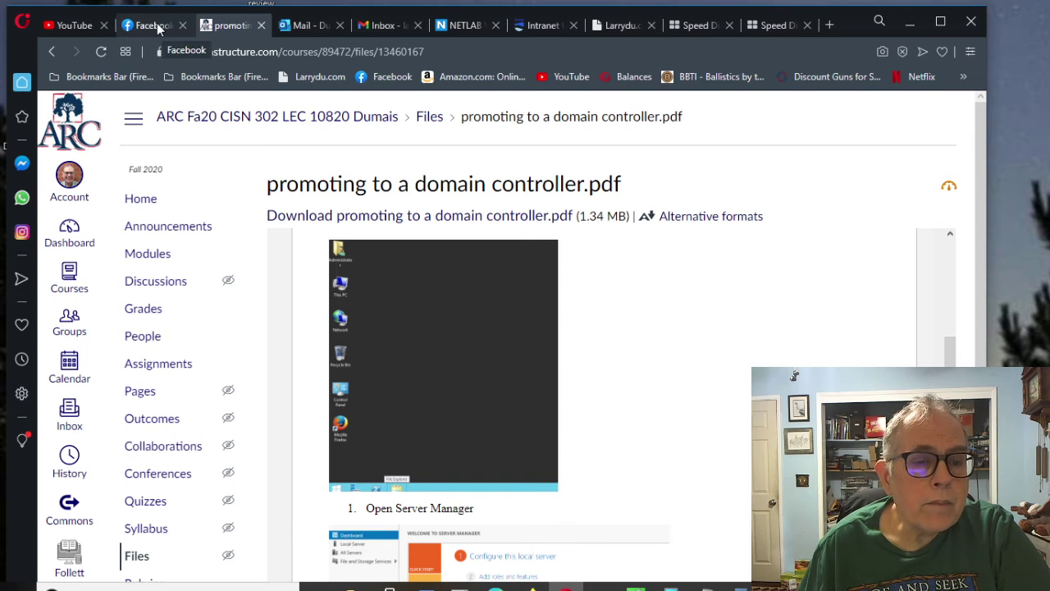
Return to the course modules and open the Helpful Movies week 3 page to view its embedded videos
click(52, 49)
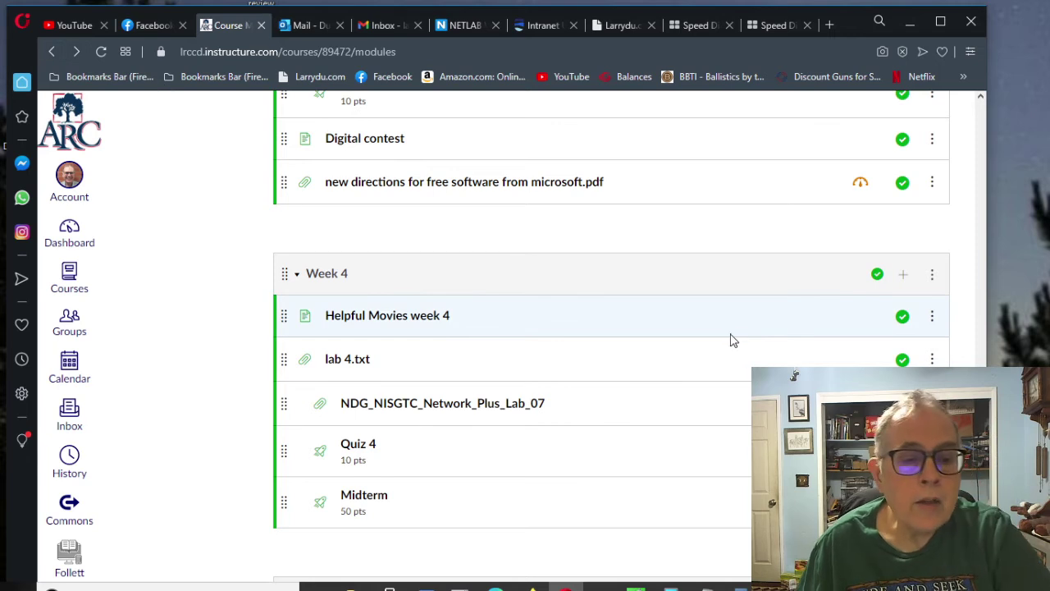
scroll(726, 346, up, 5)
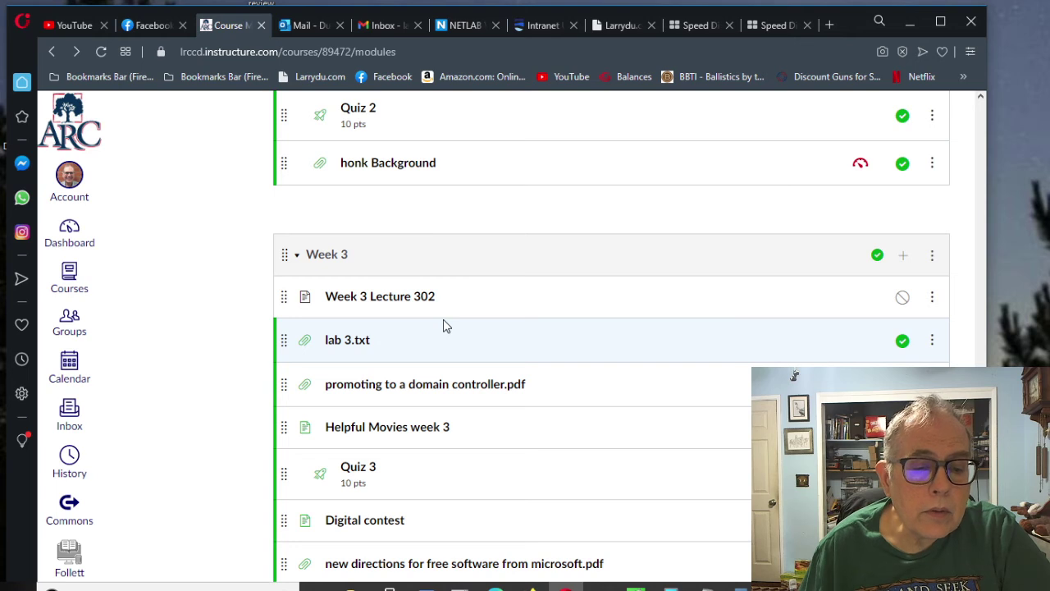
click(397, 437)
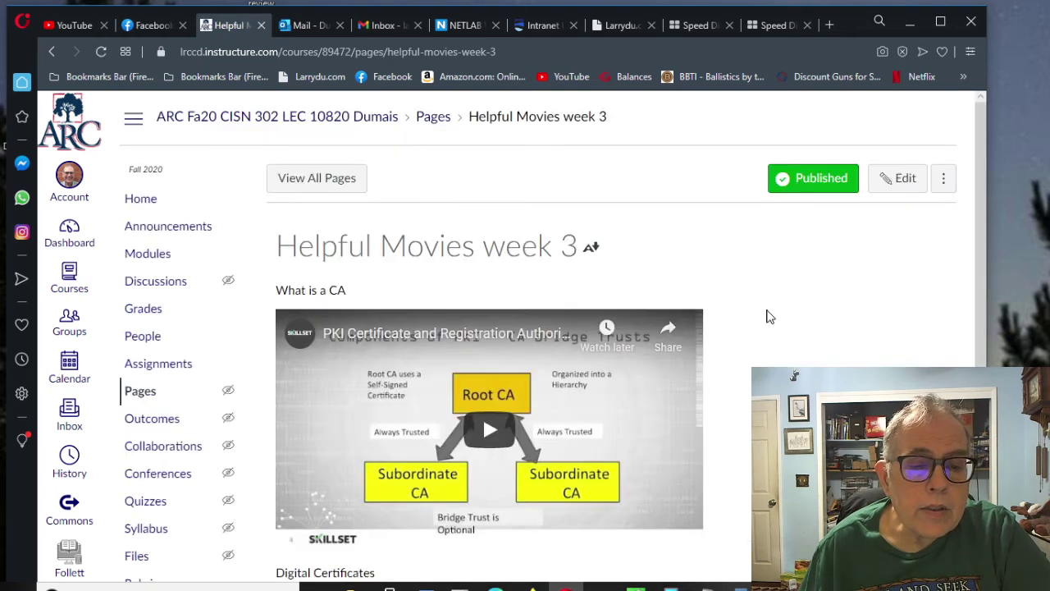
scroll(766, 314, down, 1)
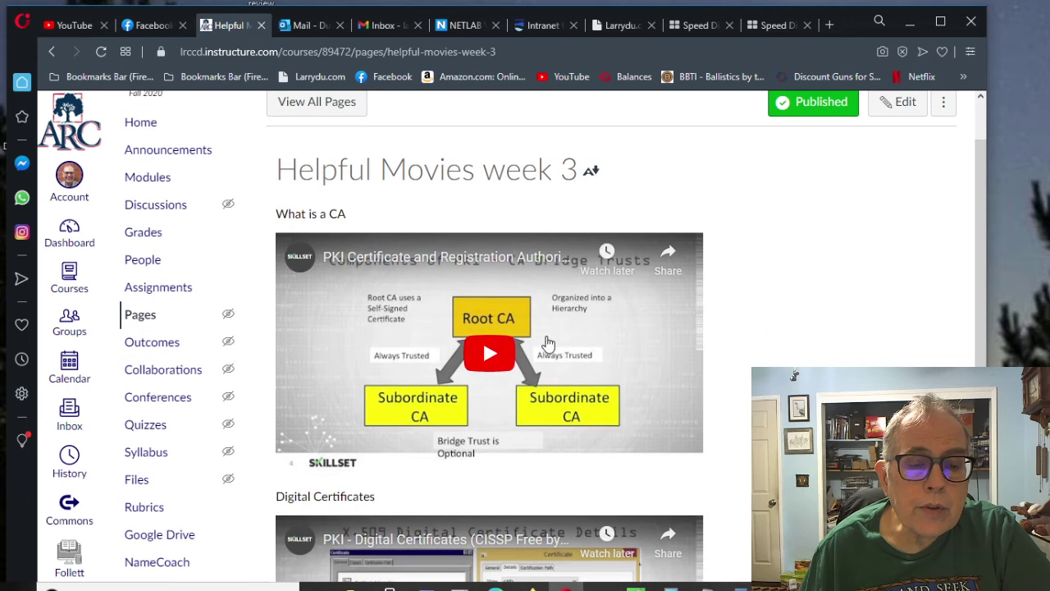
Look through the videos on digital certificates, certificate requests and Root CA 2012, and return to the Week 3 module list
scroll(804, 315, down, 5)
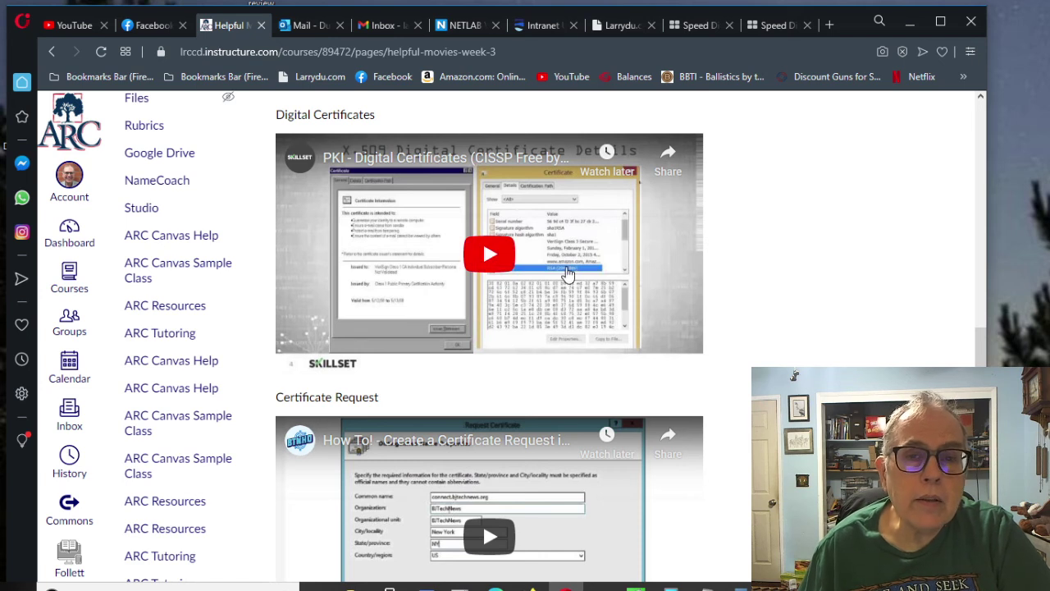
scroll(785, 277, down, 3)
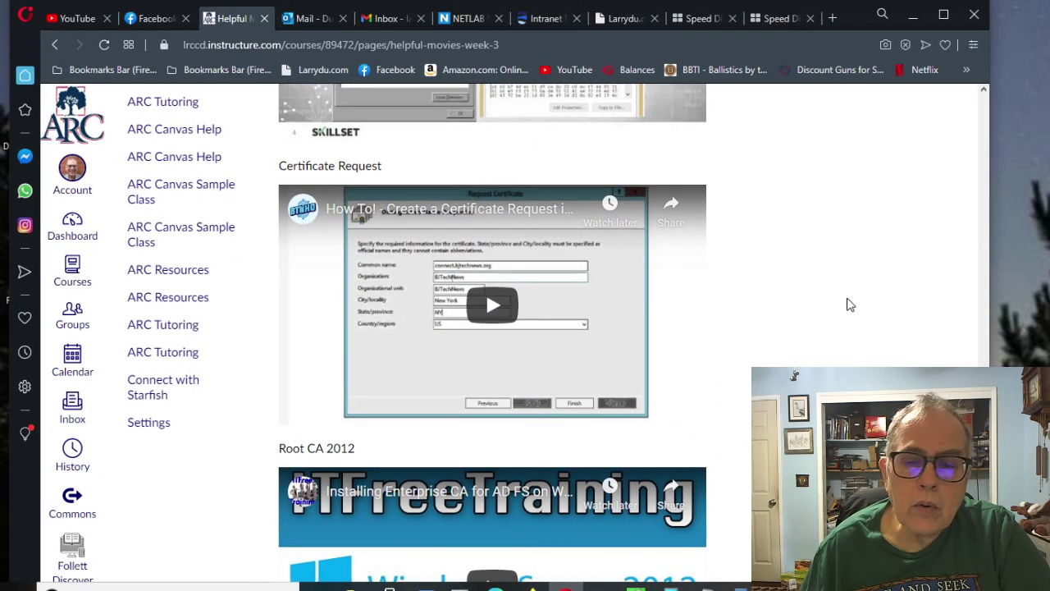
scroll(486, 289, up, 10)
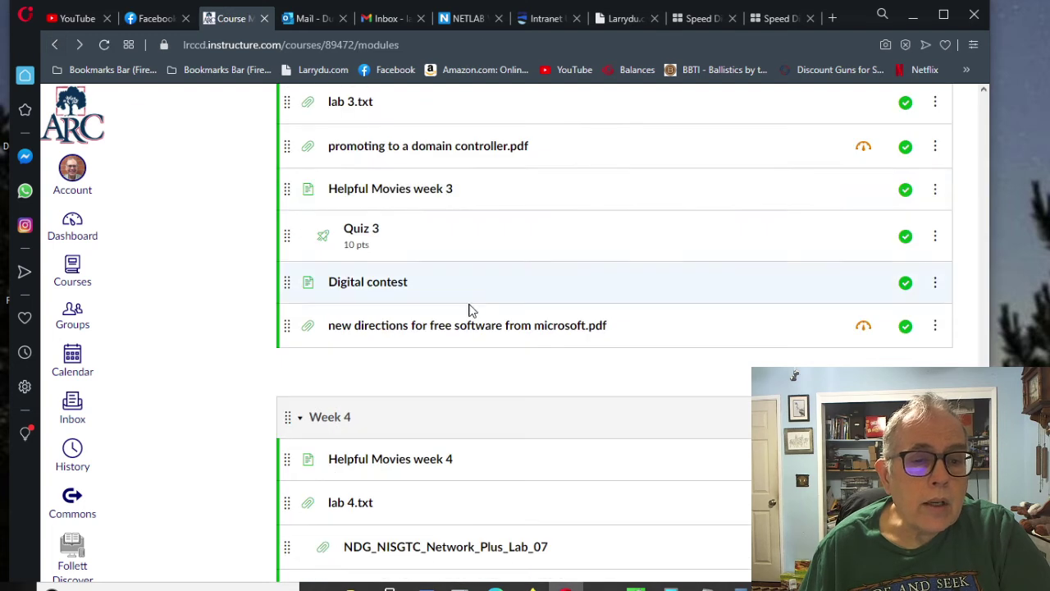
scroll(674, 330, up, 3)
scroll(675, 329, down, 1)
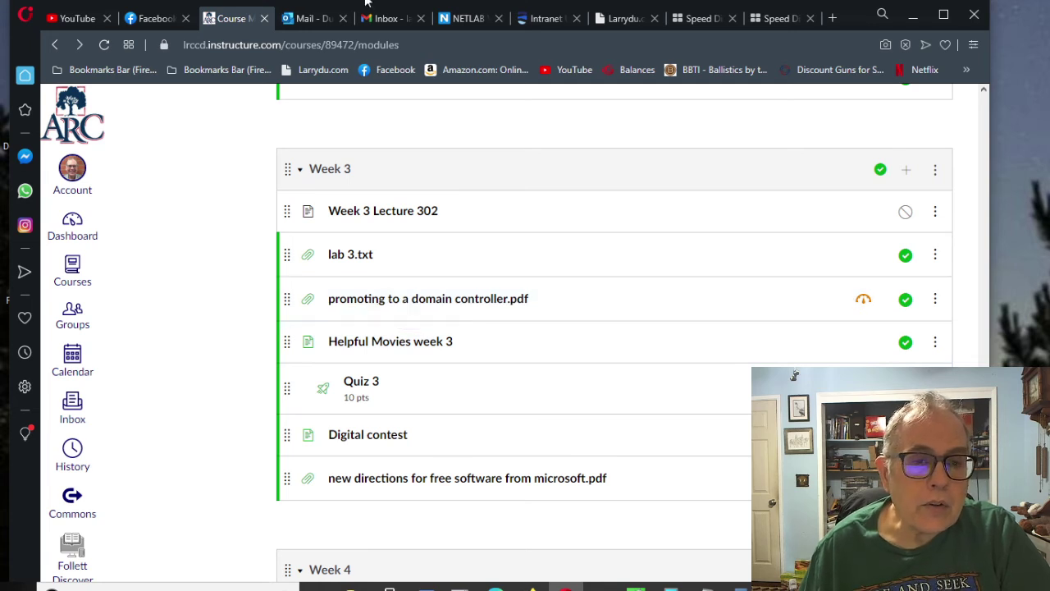
Move the browser window out of the way and start the 19Domain Cont virtual machine in VMware Workstation 15 Player
drag(366, 10, 391, 321)
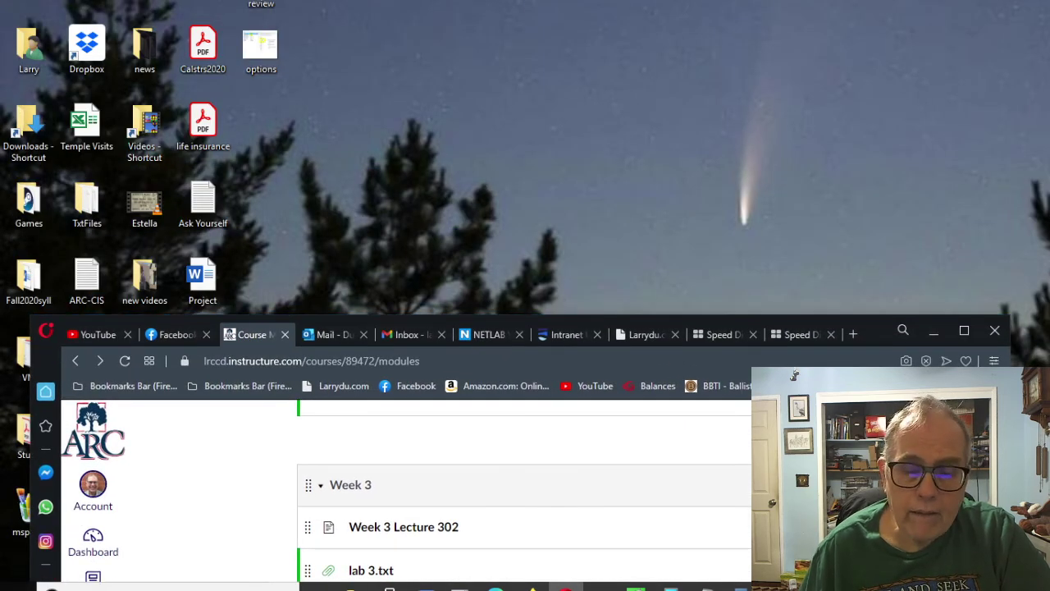
click(566, 587)
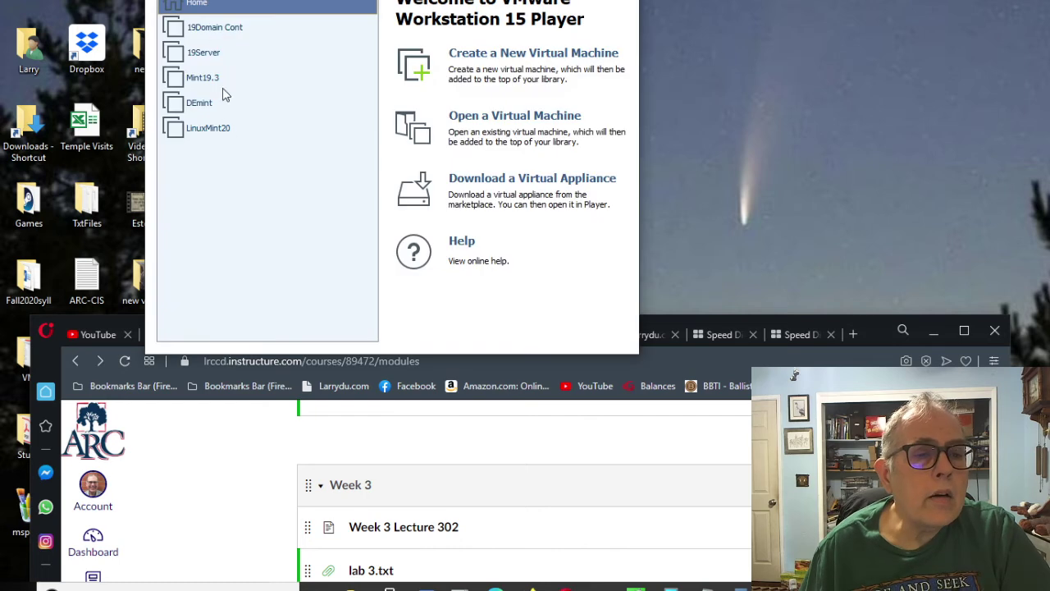
click(212, 28)
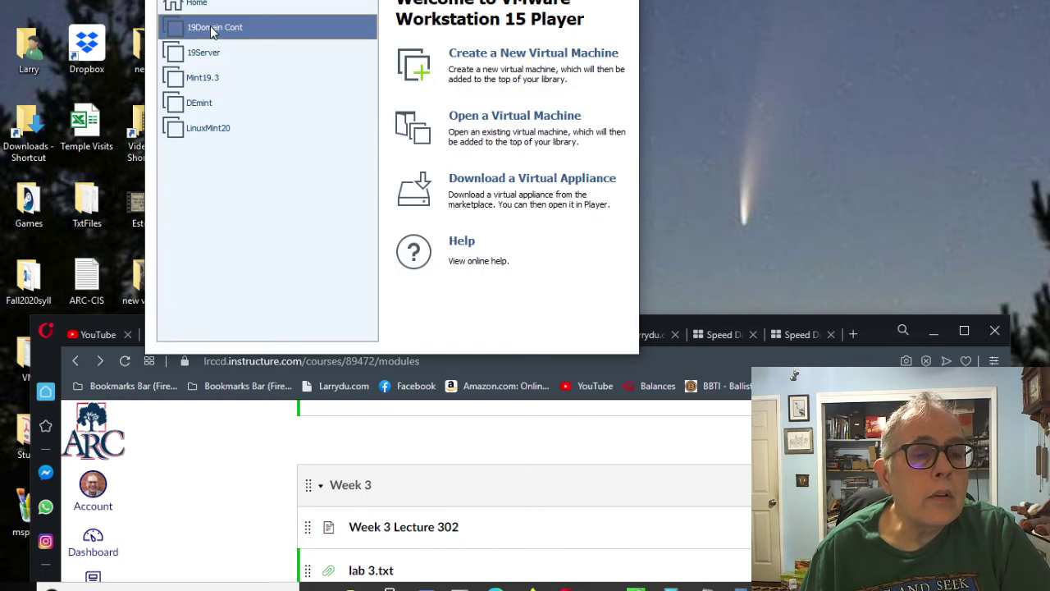
double_click(211, 28)
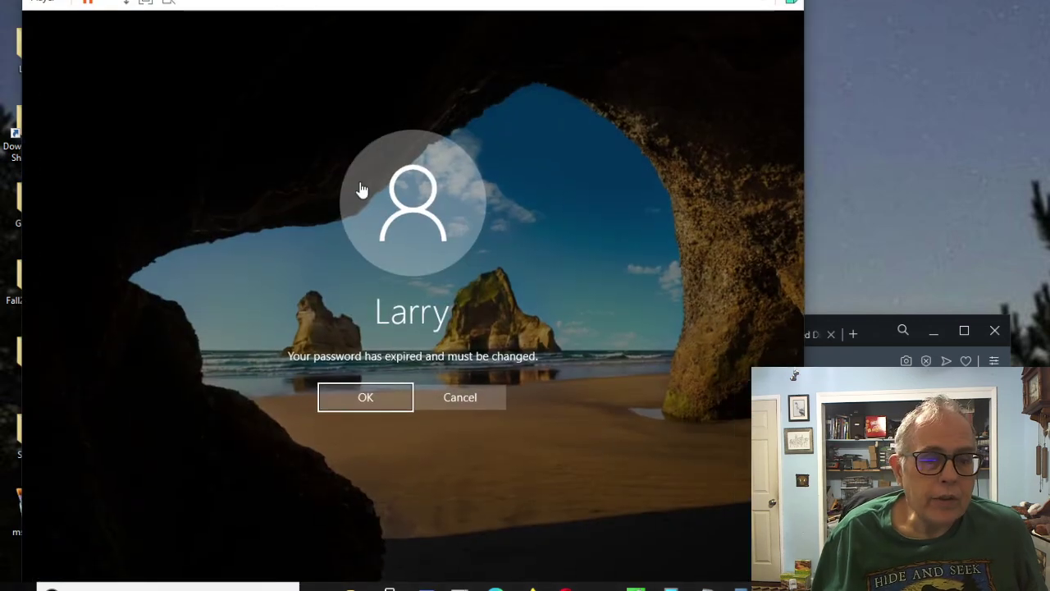
Cancel the expired-password change and sign in to the domain's Administrator account with its password
click(369, 395)
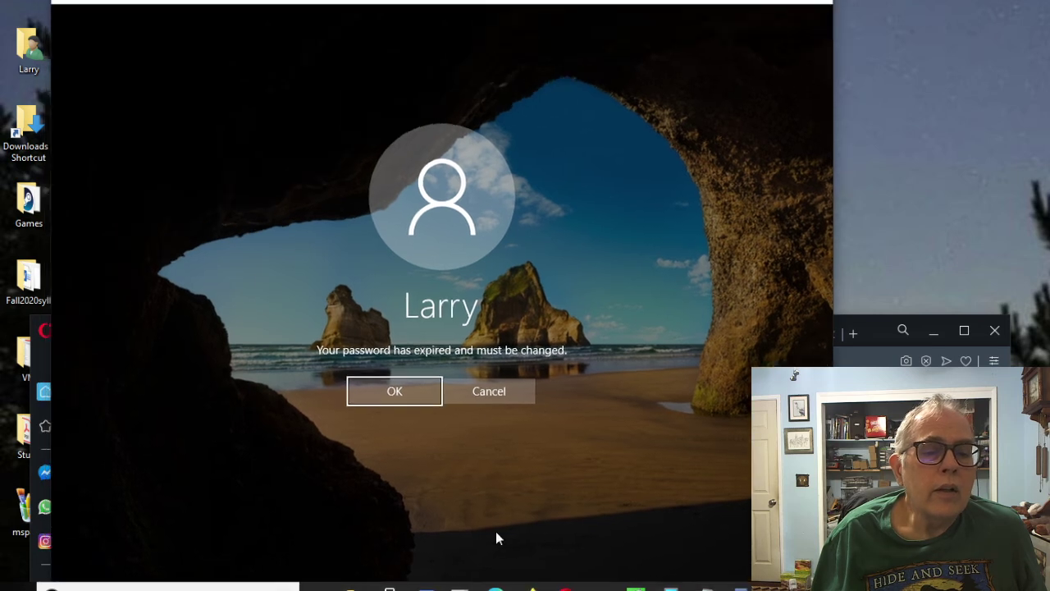
click(475, 385)
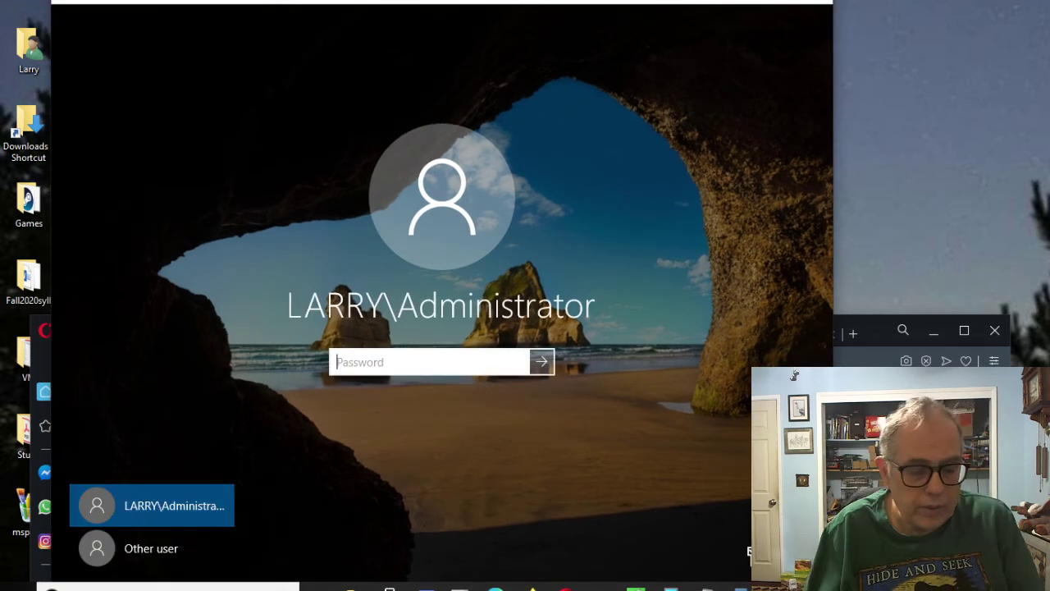
text(•••••••••)
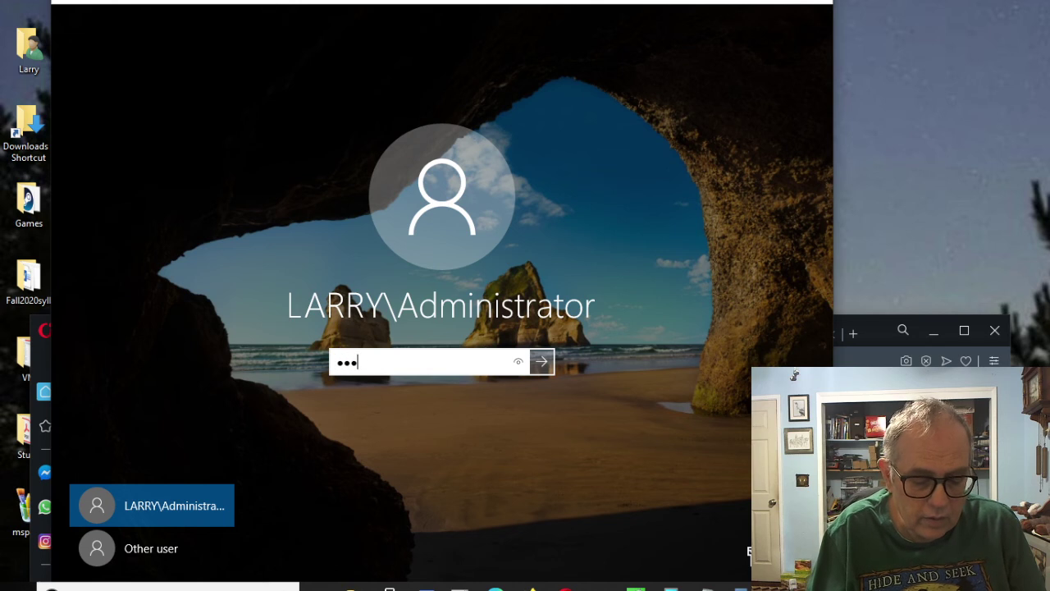
text(••)
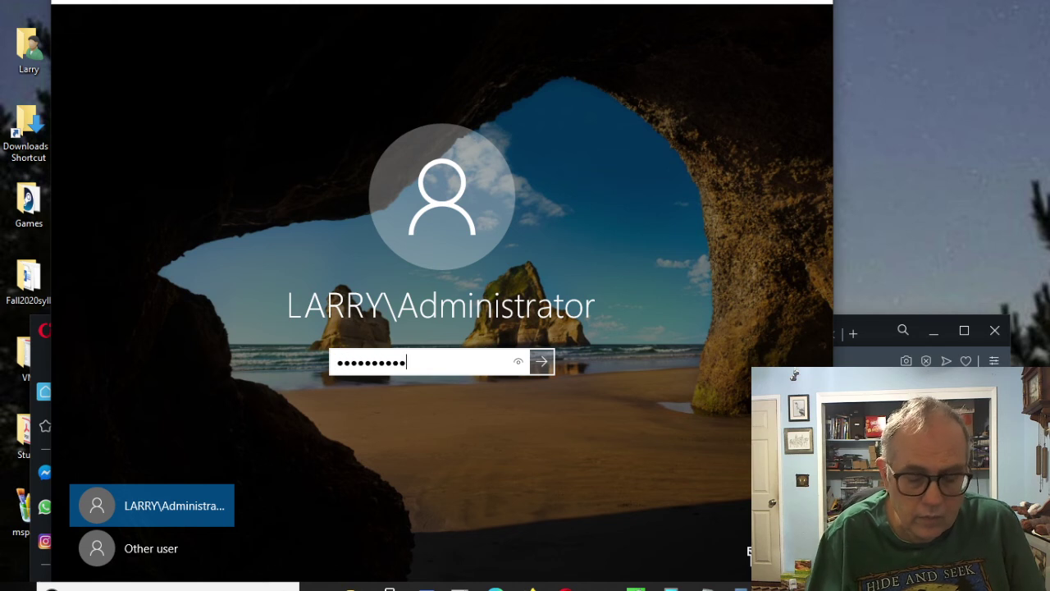
key(Return)
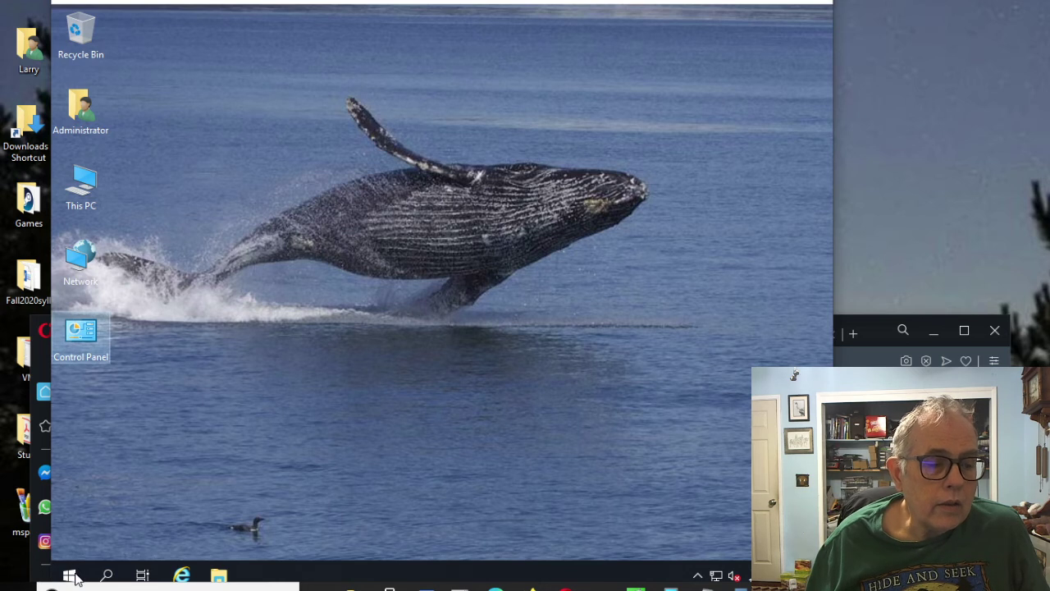
Open Server Manager and start adding a role as a role-based installation on the local server from the server pool
click(70, 576)
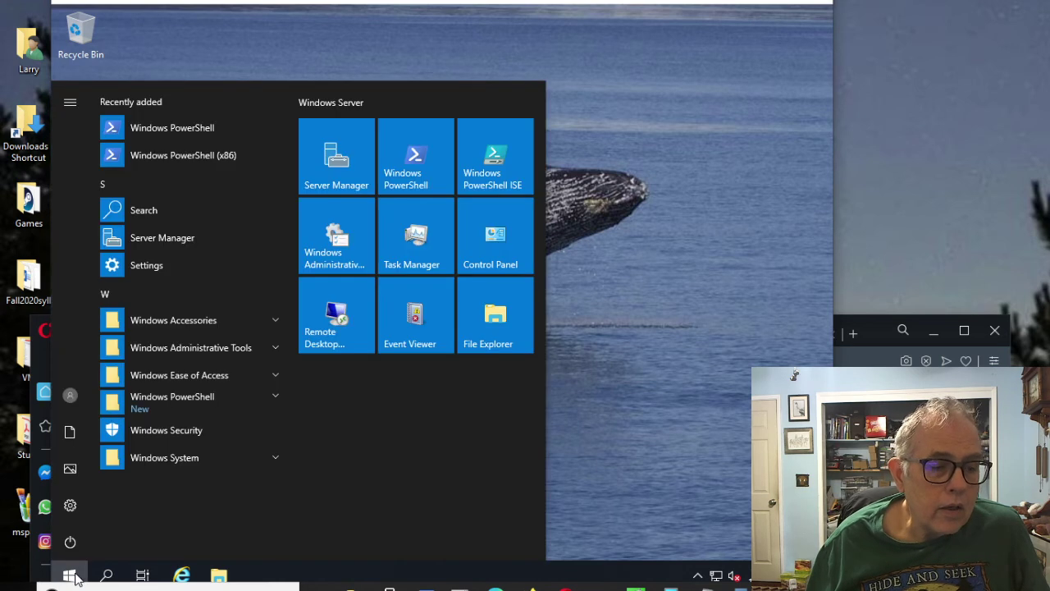
click(357, 183)
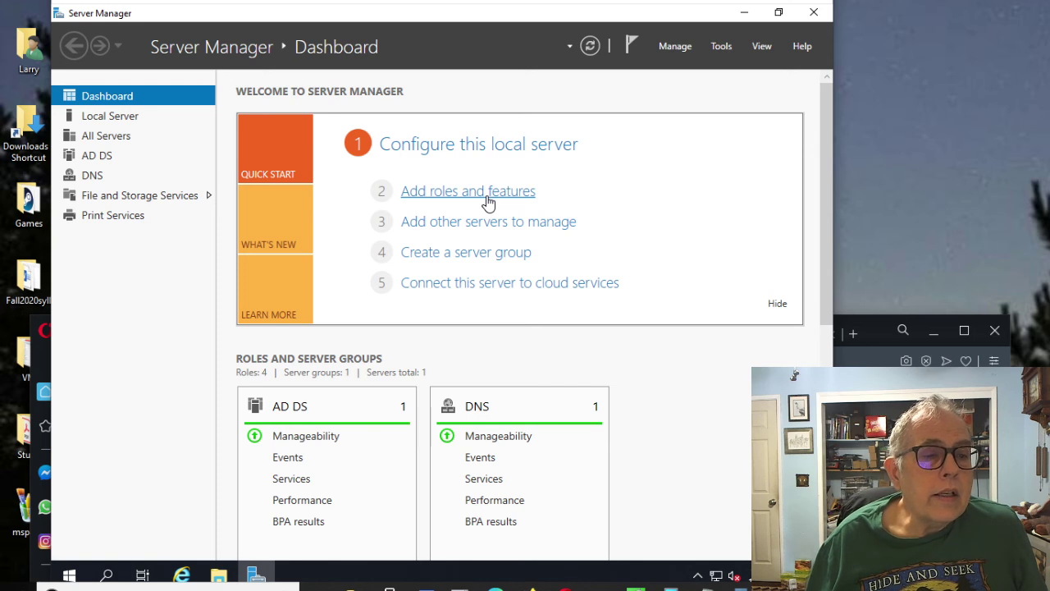
click(488, 191)
click(503, 456)
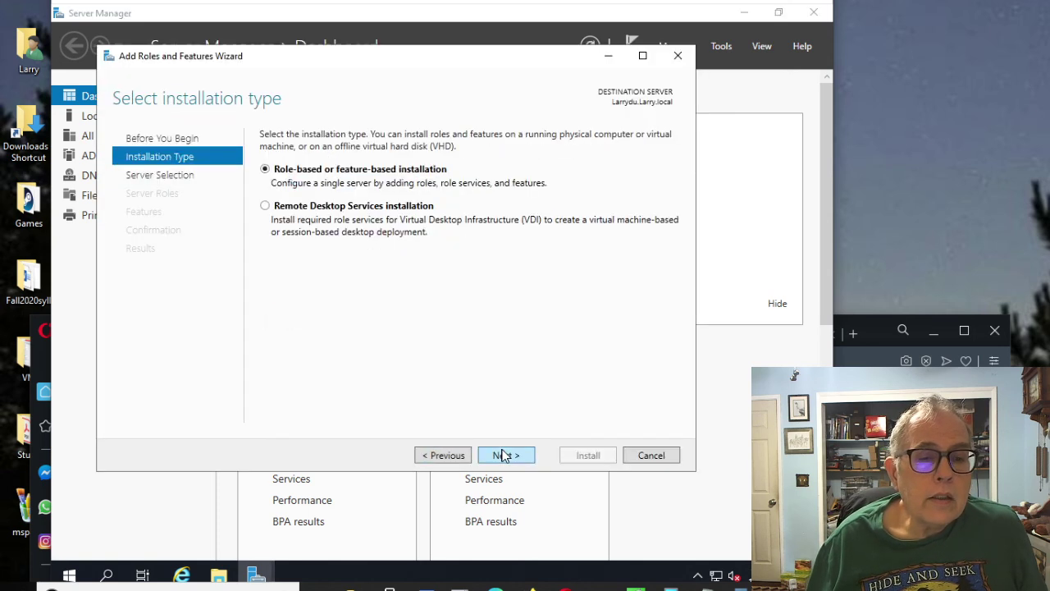
click(504, 456)
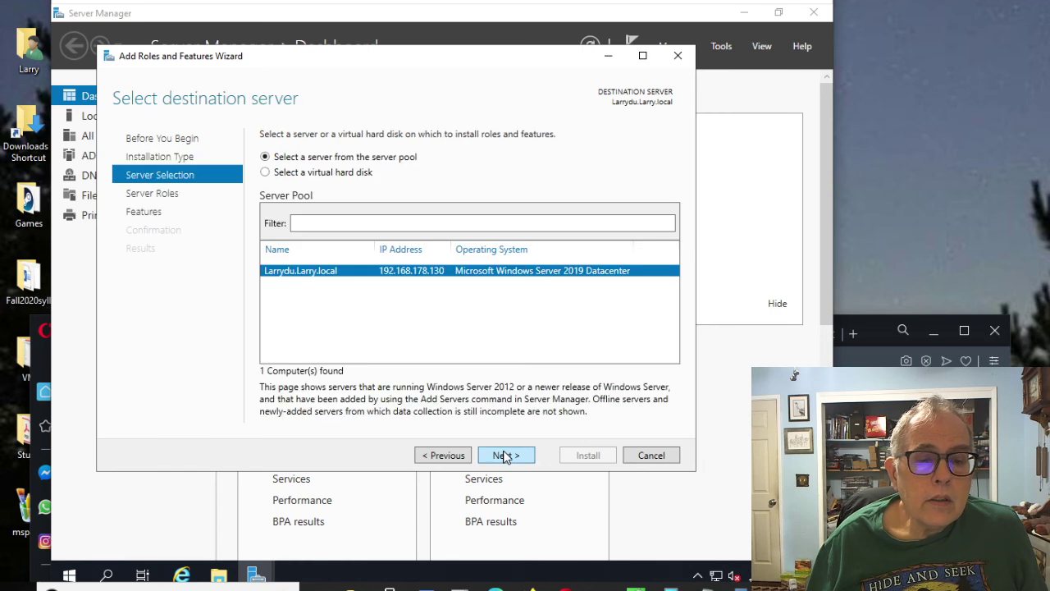
click(504, 456)
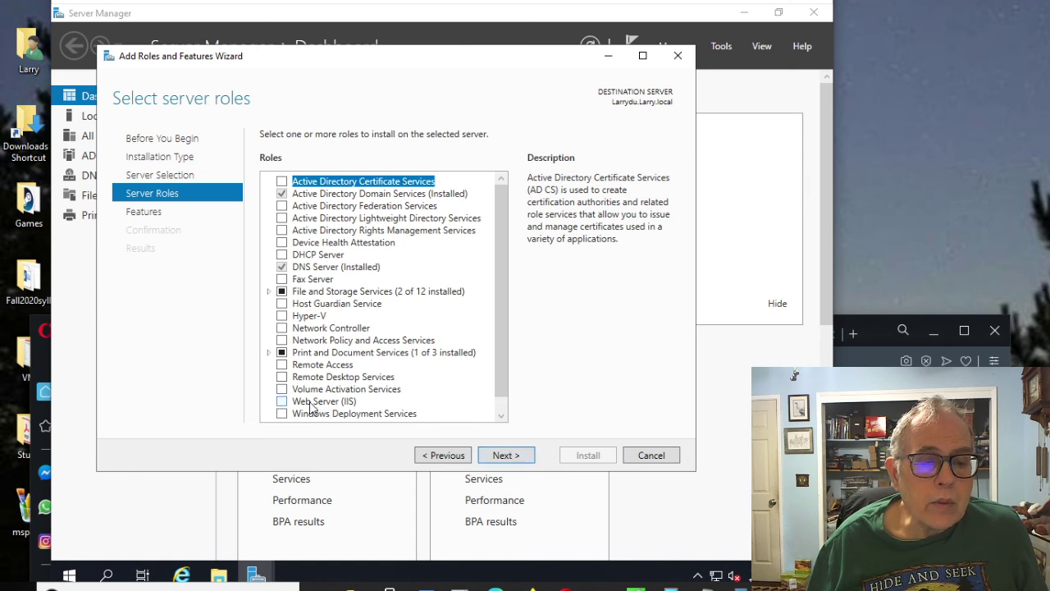
Select the Web Server (IIS) role with its management tools, keeping the default features and role services
scroll(498, 333, down, 1)
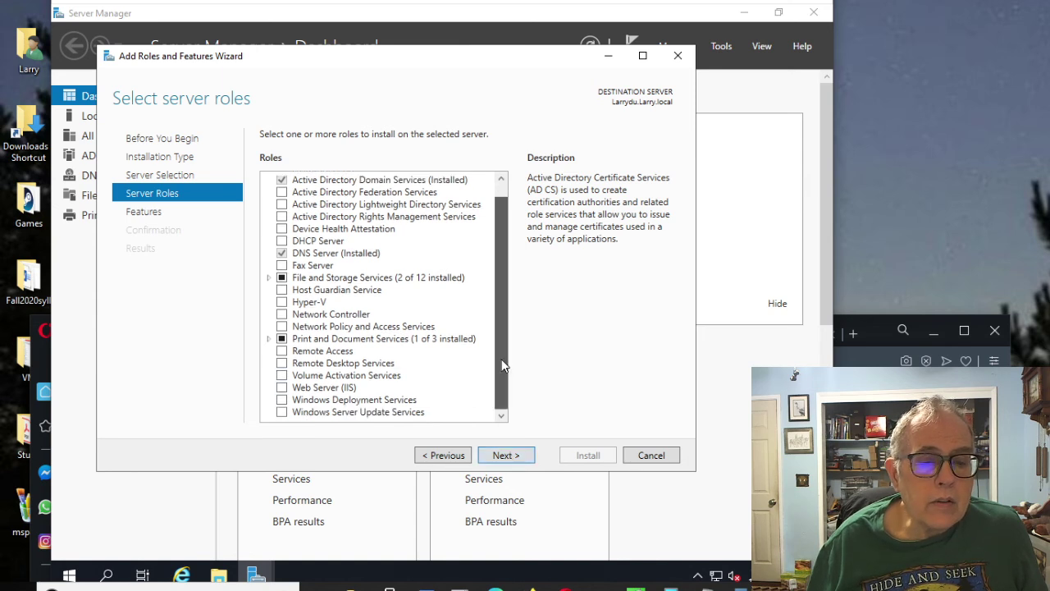
click(280, 389)
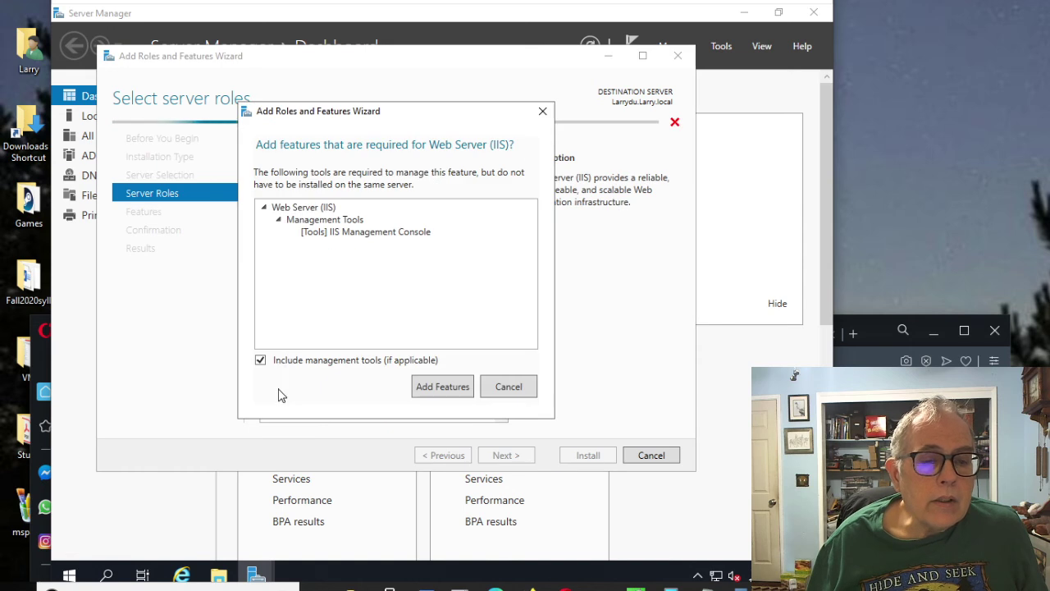
click(442, 386)
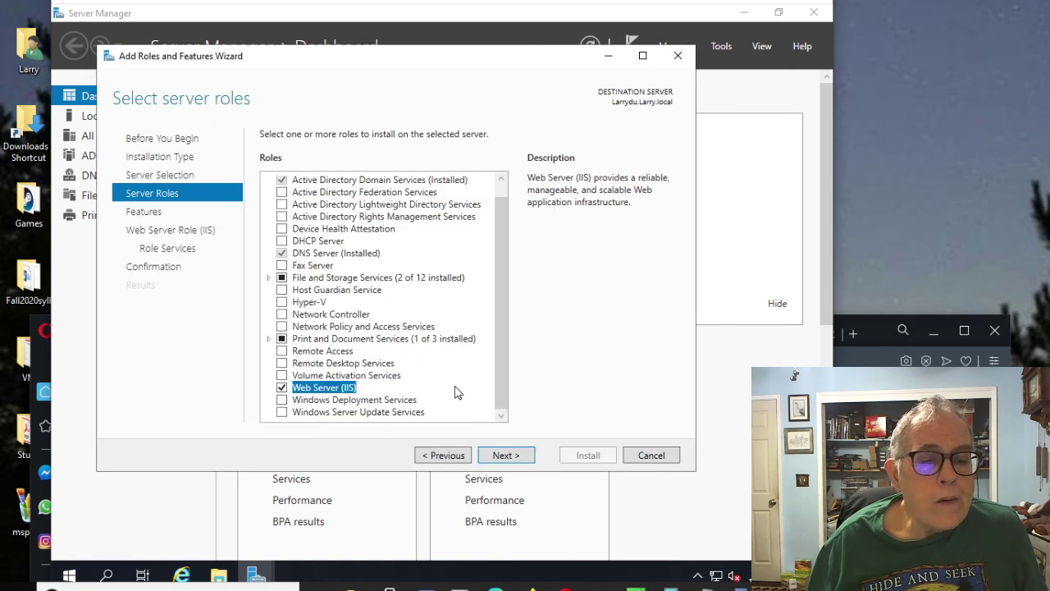
click(504, 456)
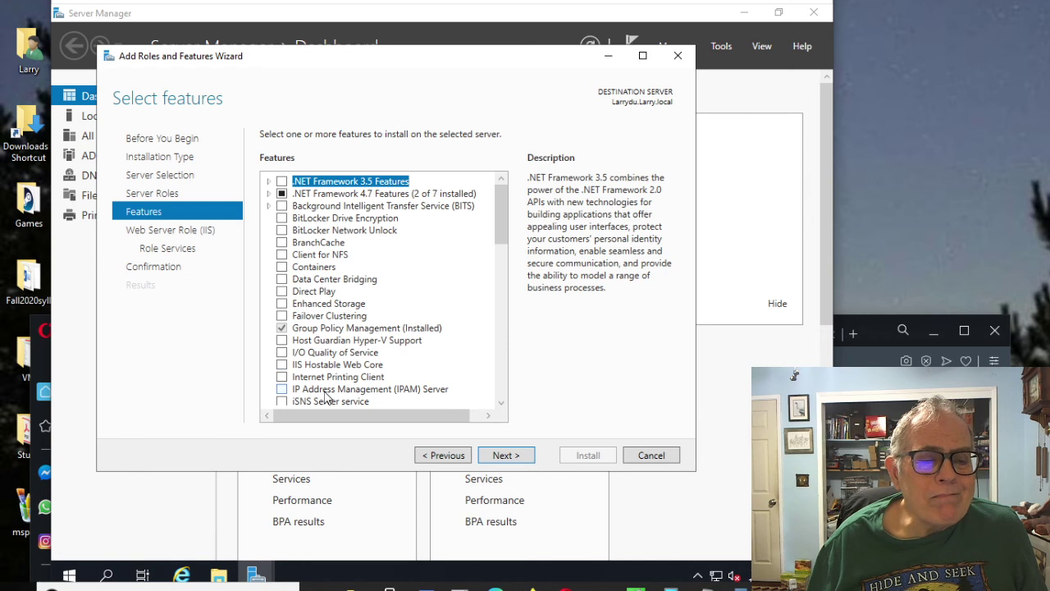
click(505, 456)
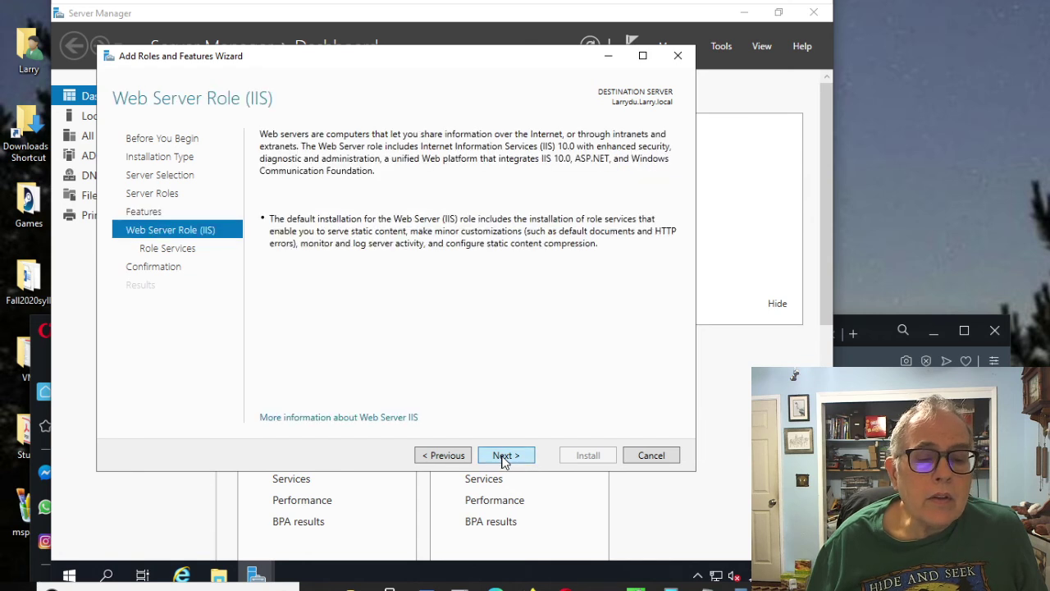
click(505, 456)
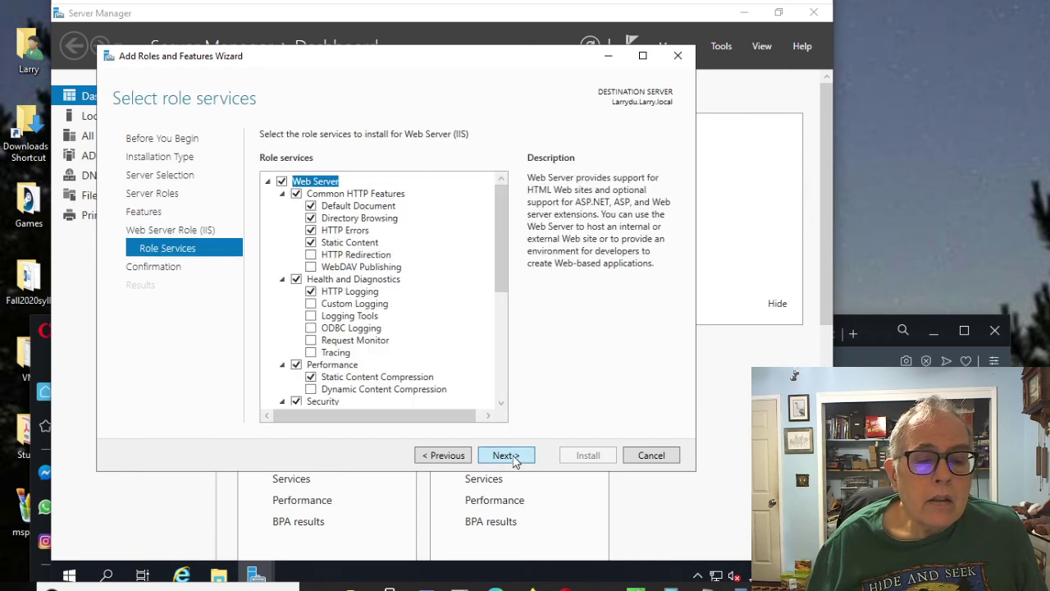
click(514, 461)
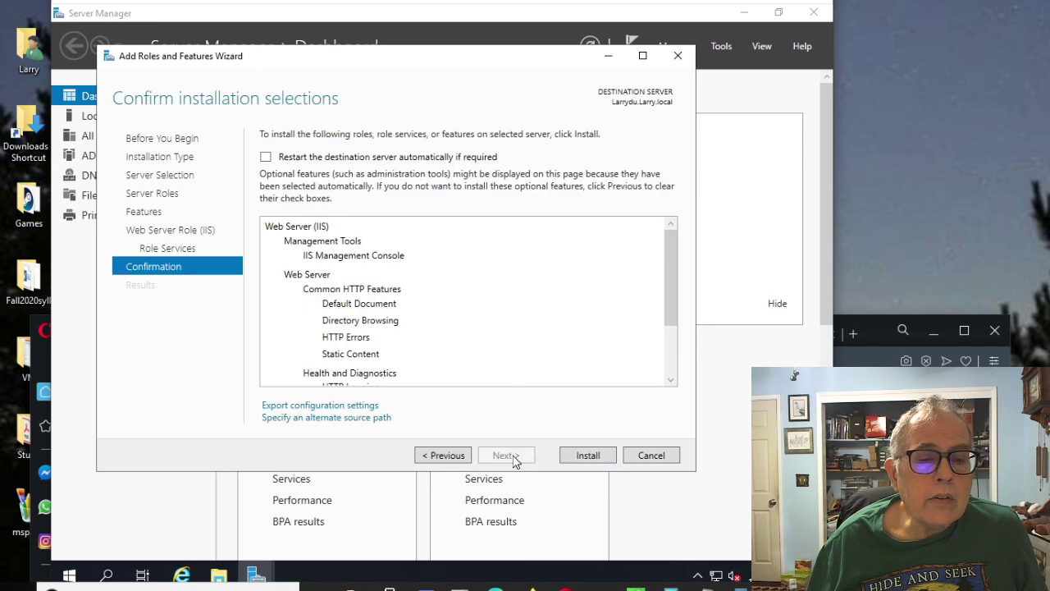
Install the Web Server (IIS) role, close the wizard and clear the feature installation notification
click(587, 456)
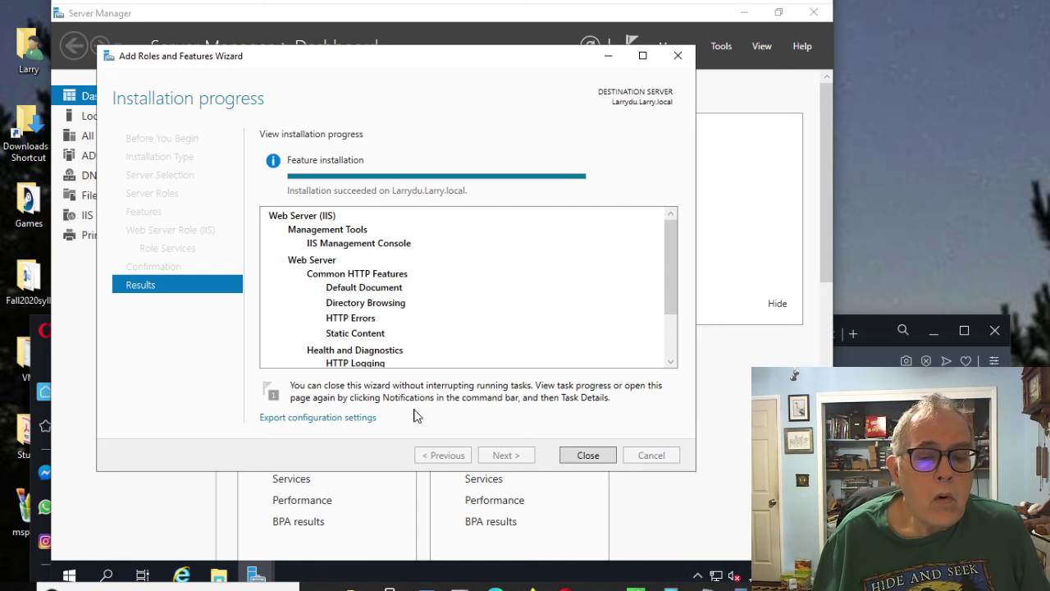
click(587, 455)
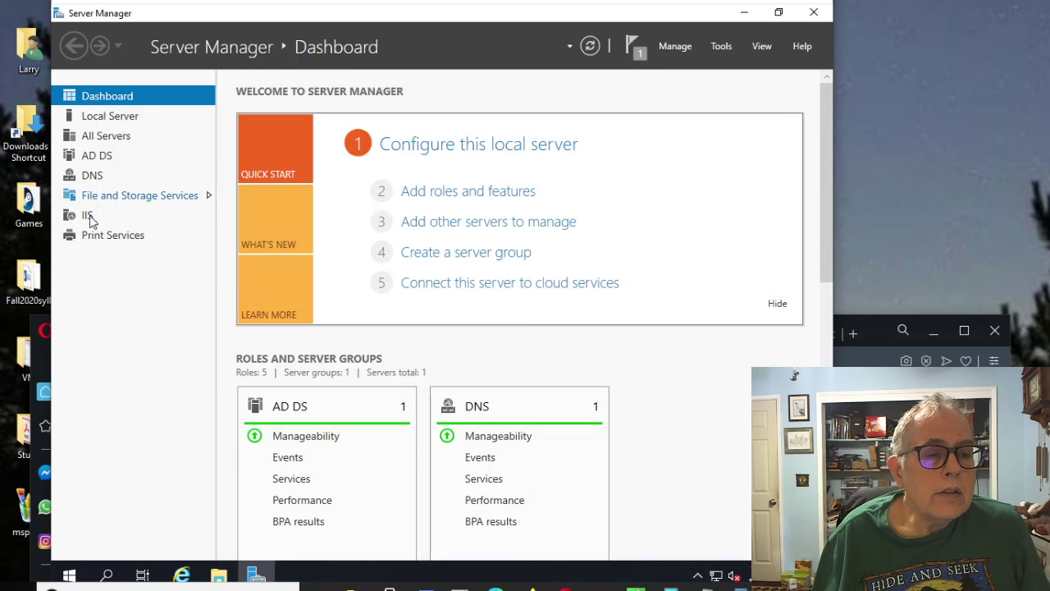
click(641, 60)
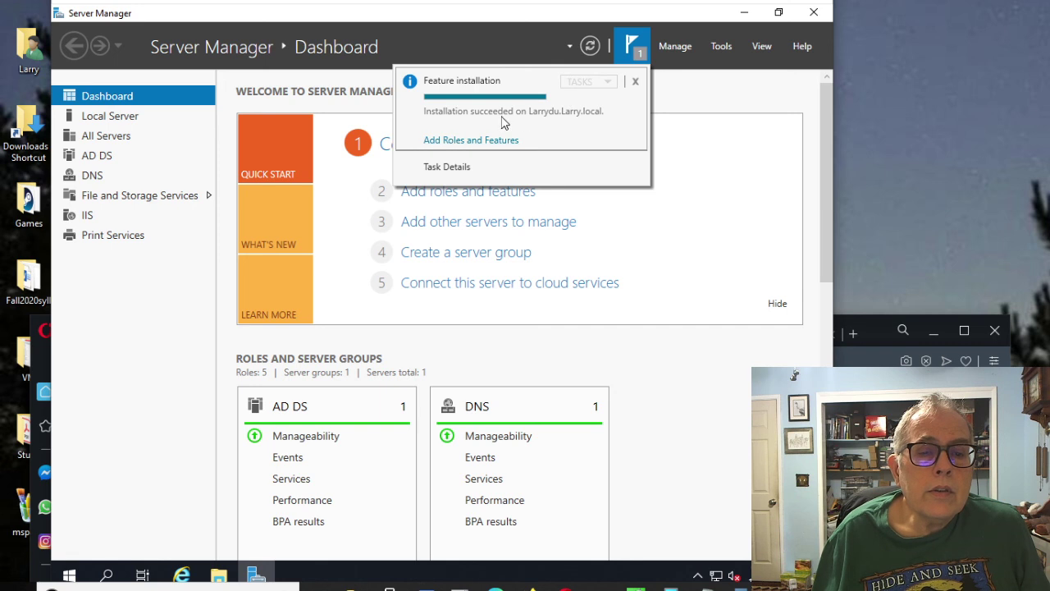
click(635, 81)
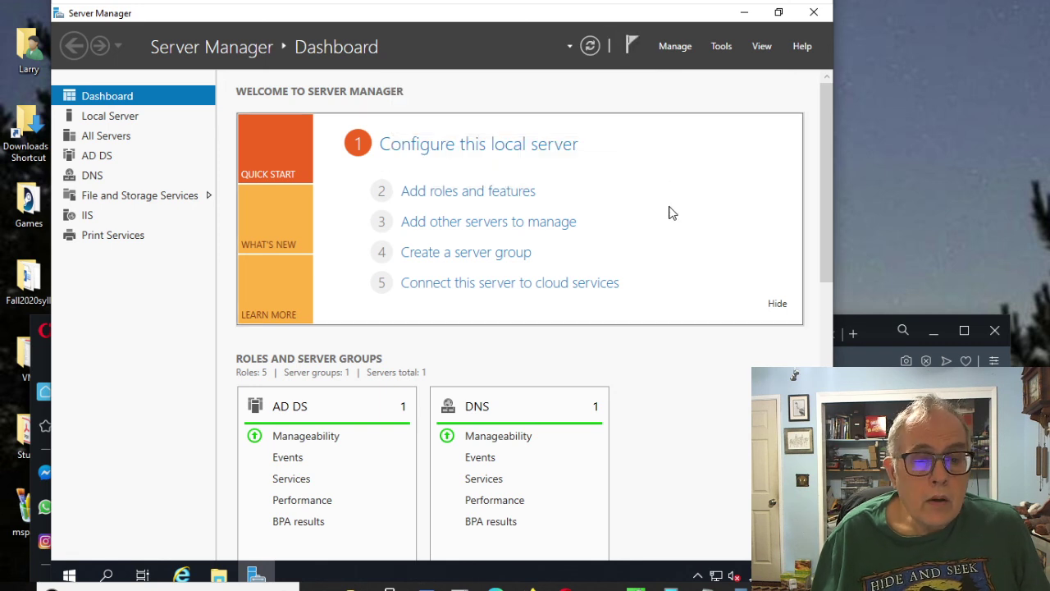
Start the Add Roles and Features Wizard again and proceed to the role selection with role-based installation on the same server
click(482, 194)
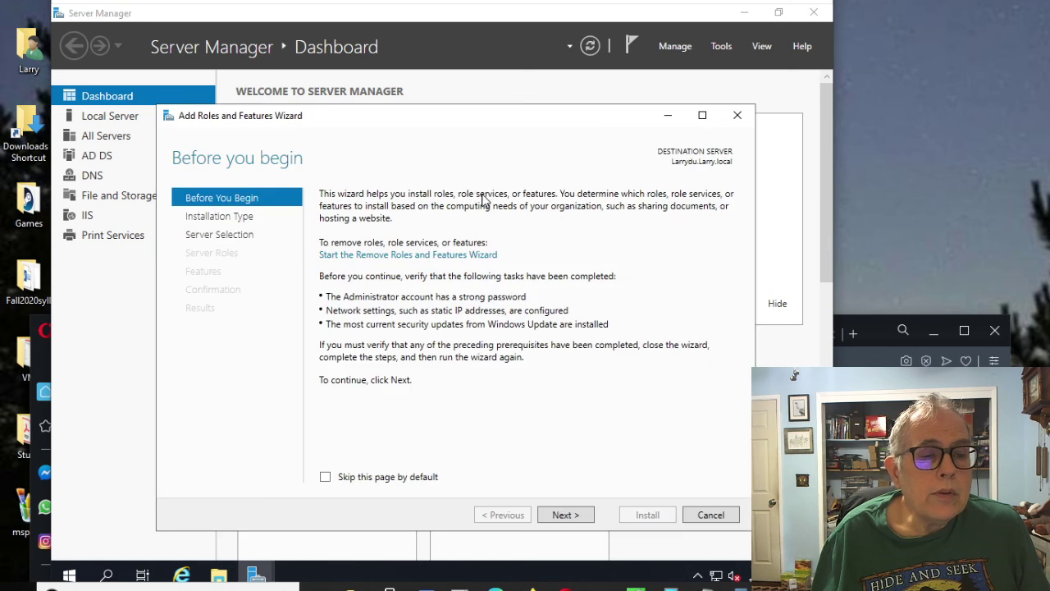
click(564, 517)
click(565, 516)
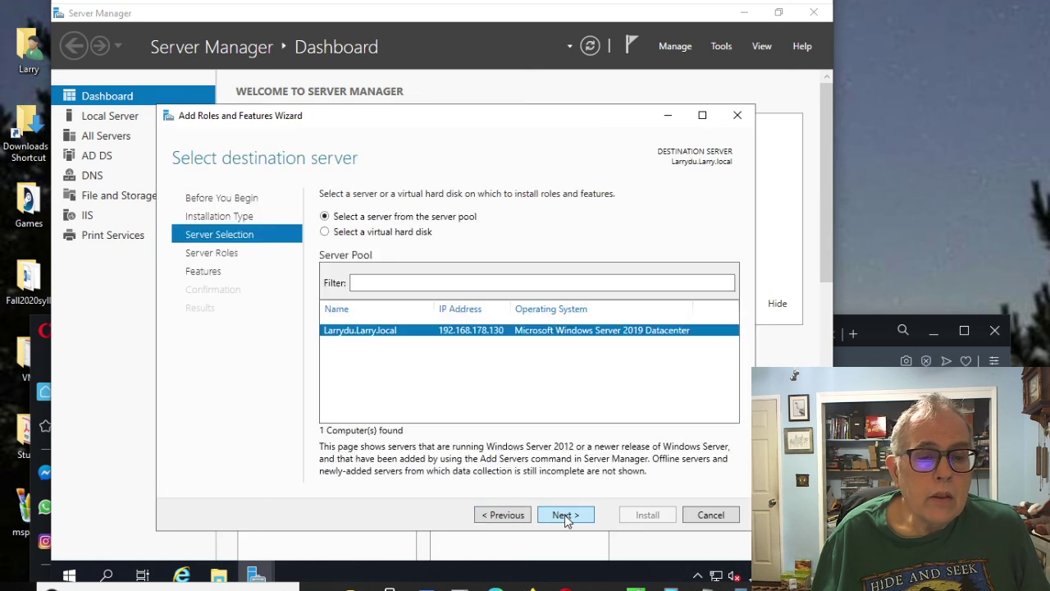
click(565, 517)
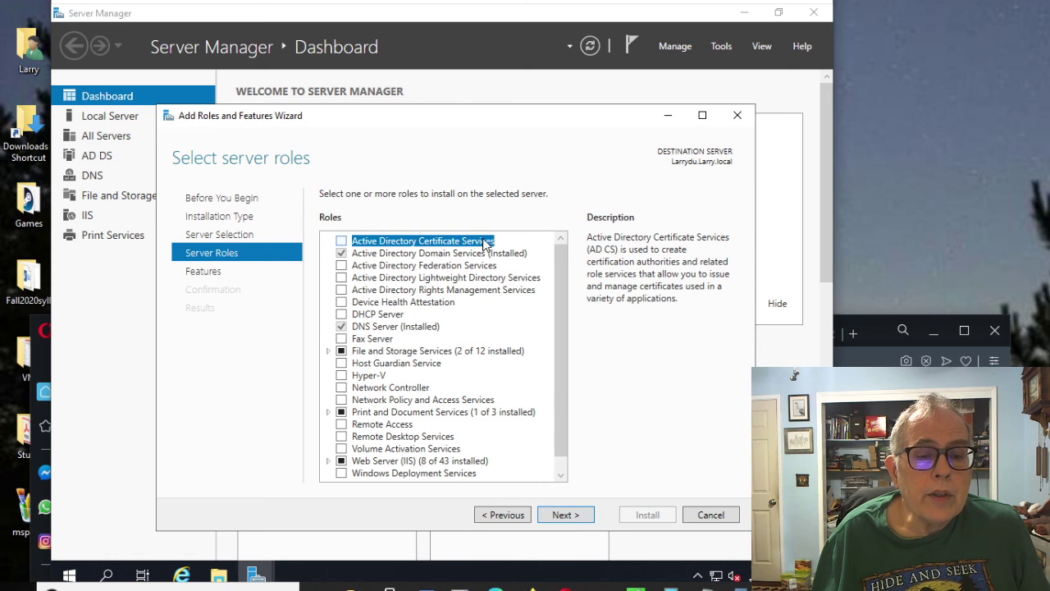
Select the Active Directory Certificate Services role with its required management tools and continue to the feature selection
click(342, 241)
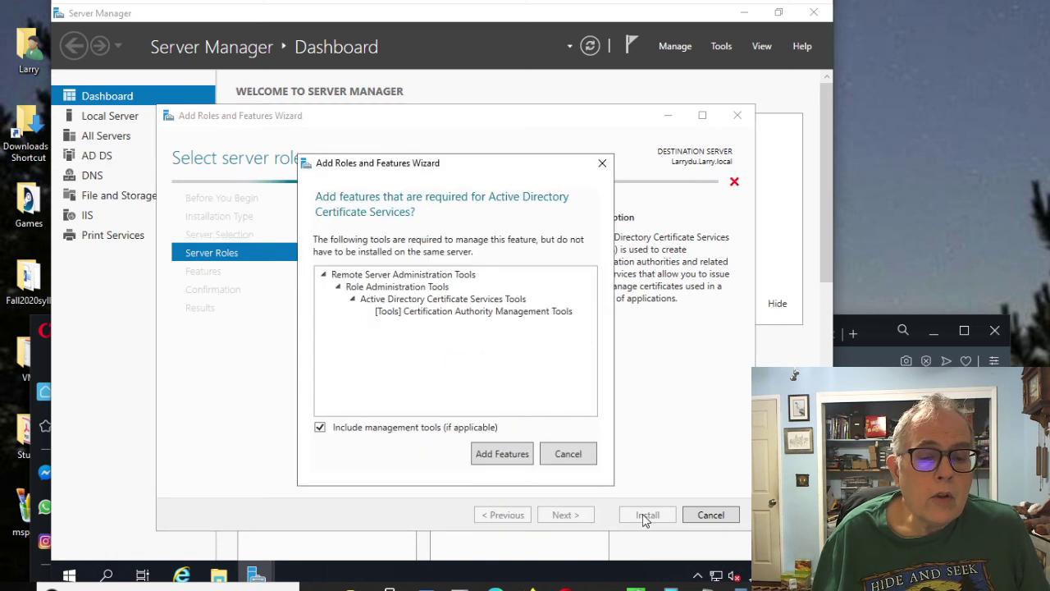
click(494, 458)
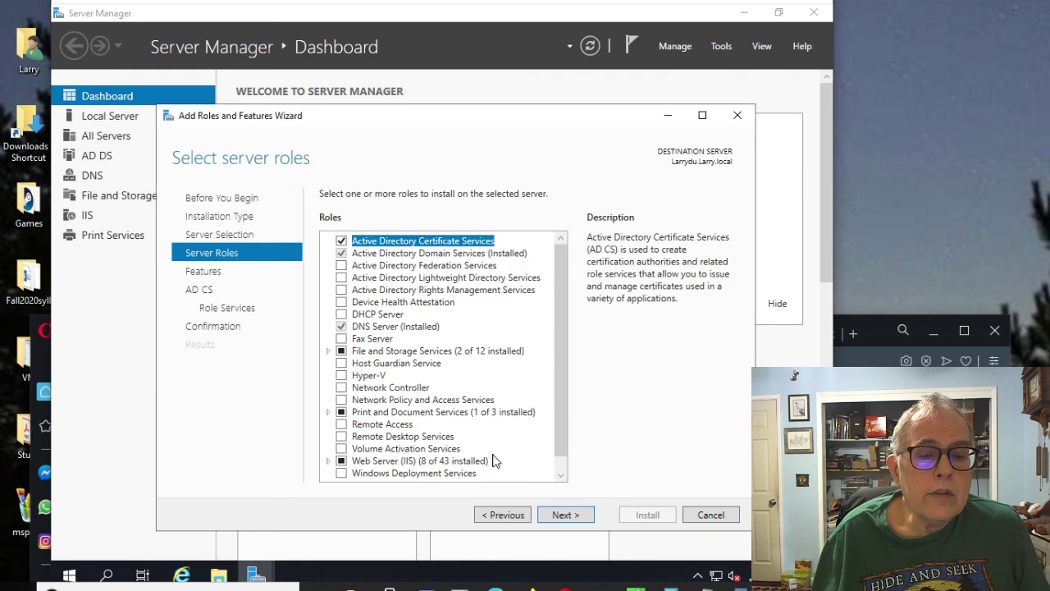
click(573, 520)
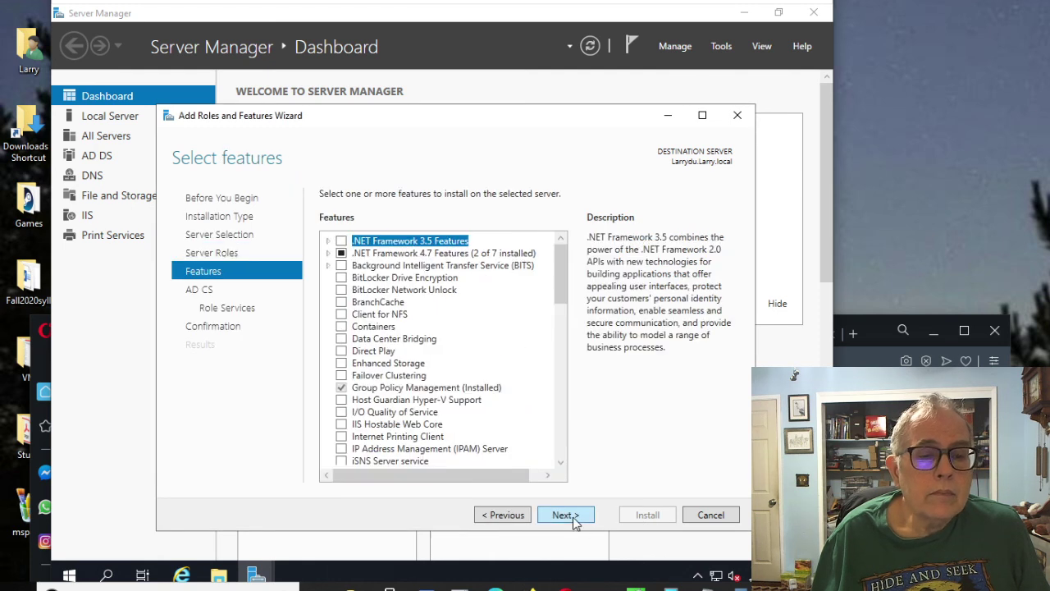
Install Active Directory Certificate Services with only the Certification Authority role service, keeping the default features, and close the wizard
click(566, 515)
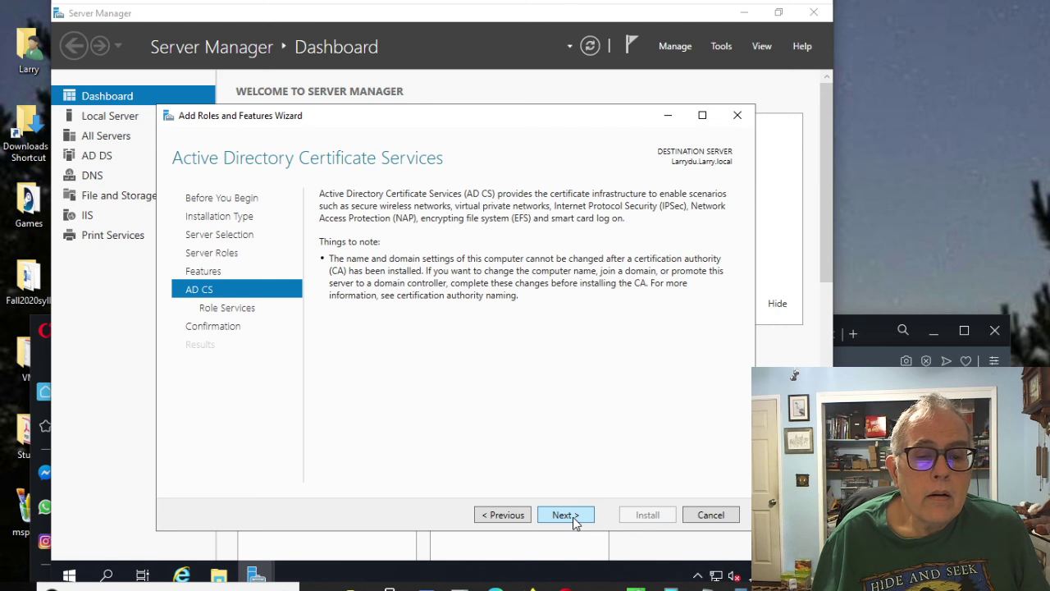
click(566, 516)
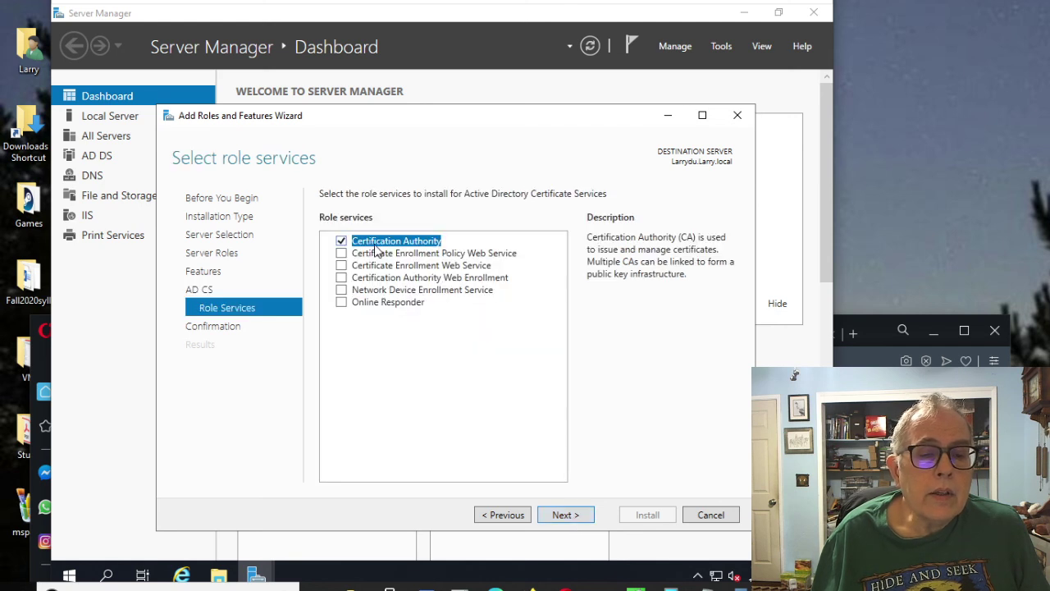
click(566, 515)
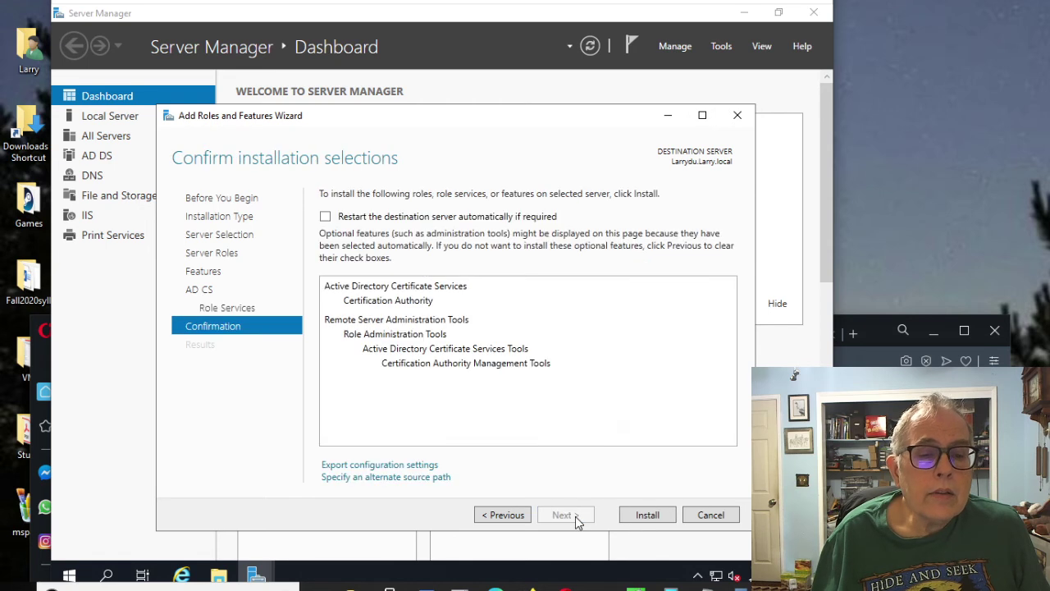
click(646, 515)
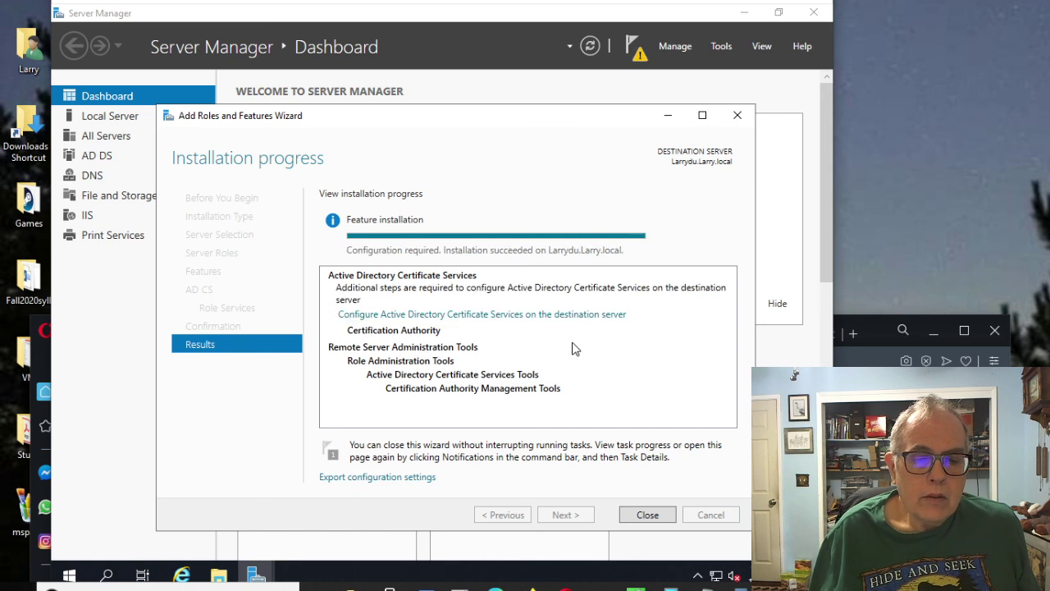
click(647, 514)
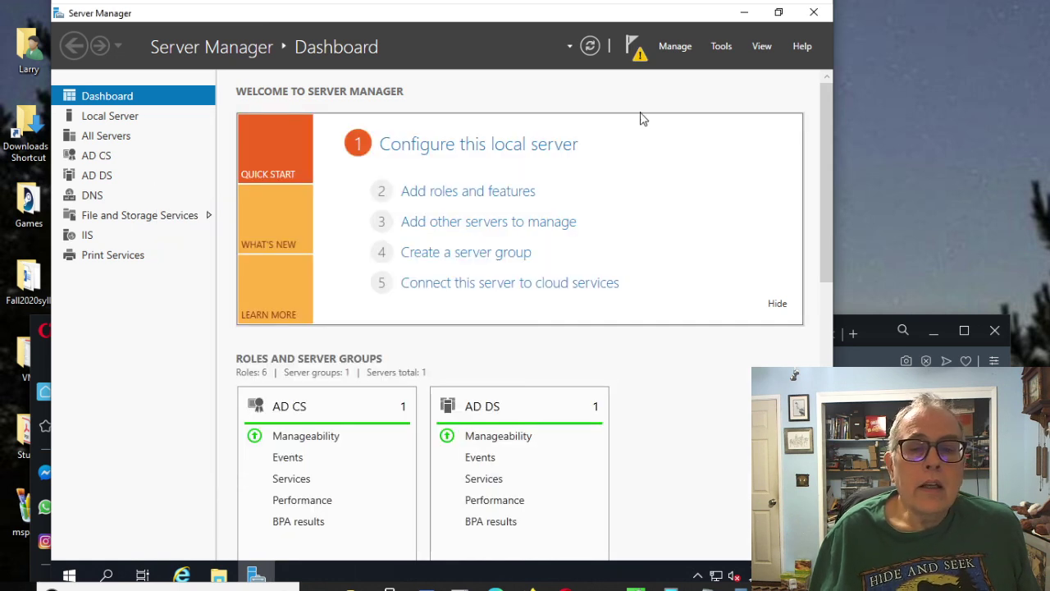
Start the post-deployment AD CS configuration with the default administrator credentials and select the Certification Authority role service
click(642, 64)
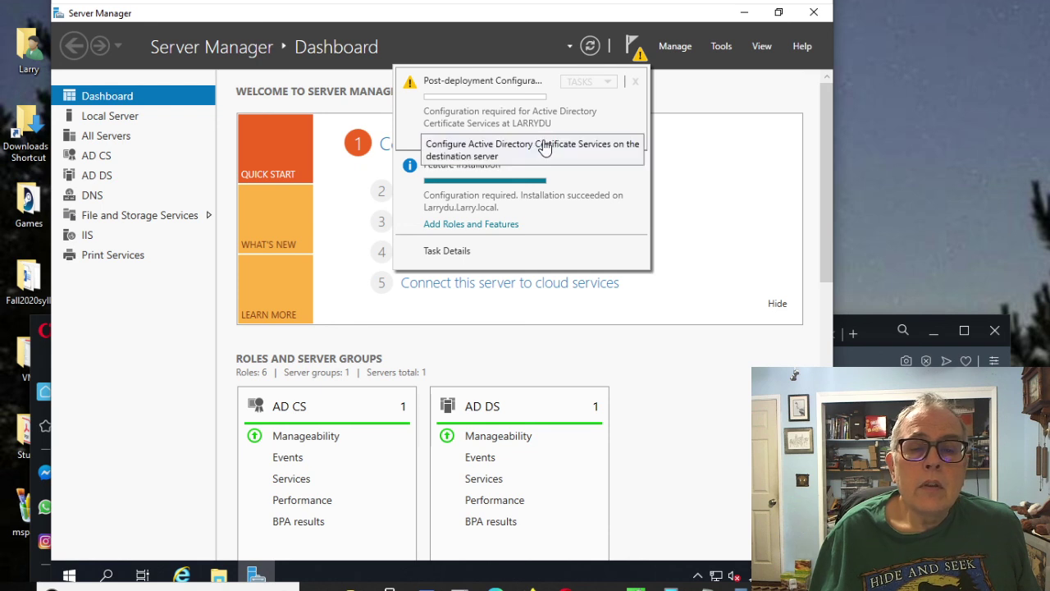
click(544, 146)
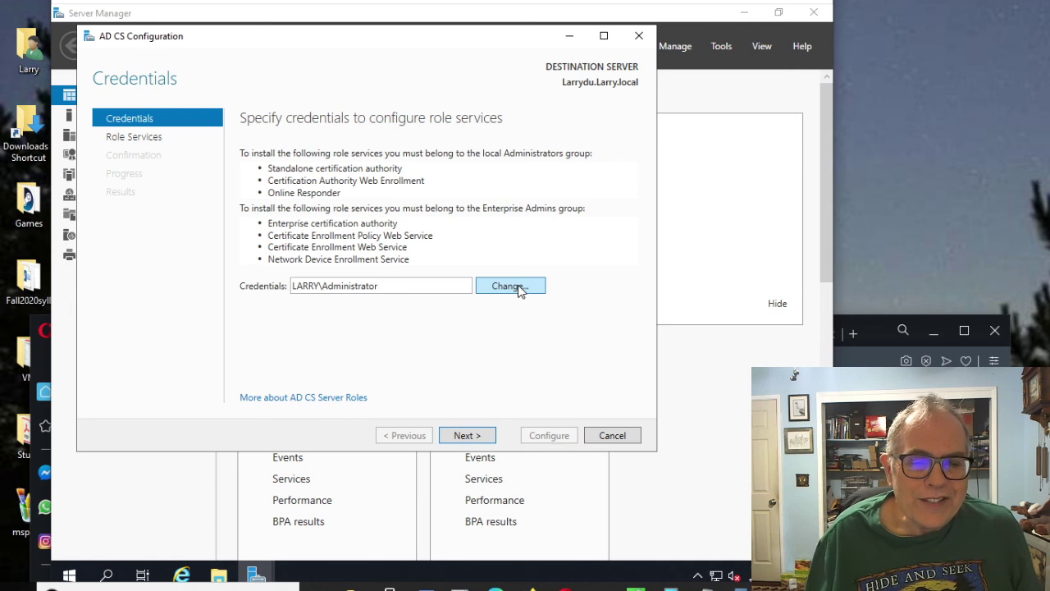
click(466, 435)
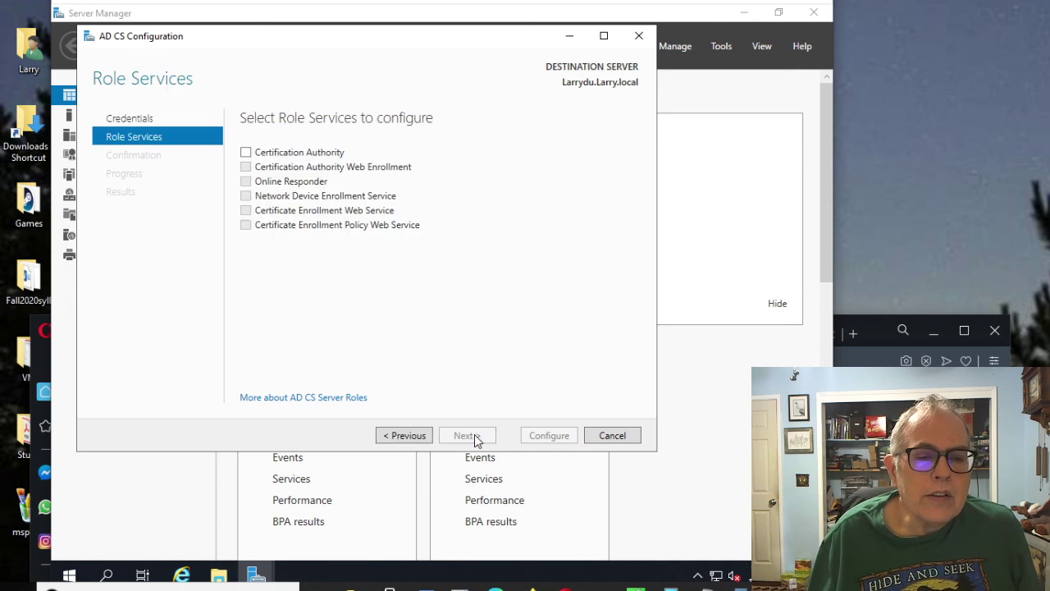
click(245, 153)
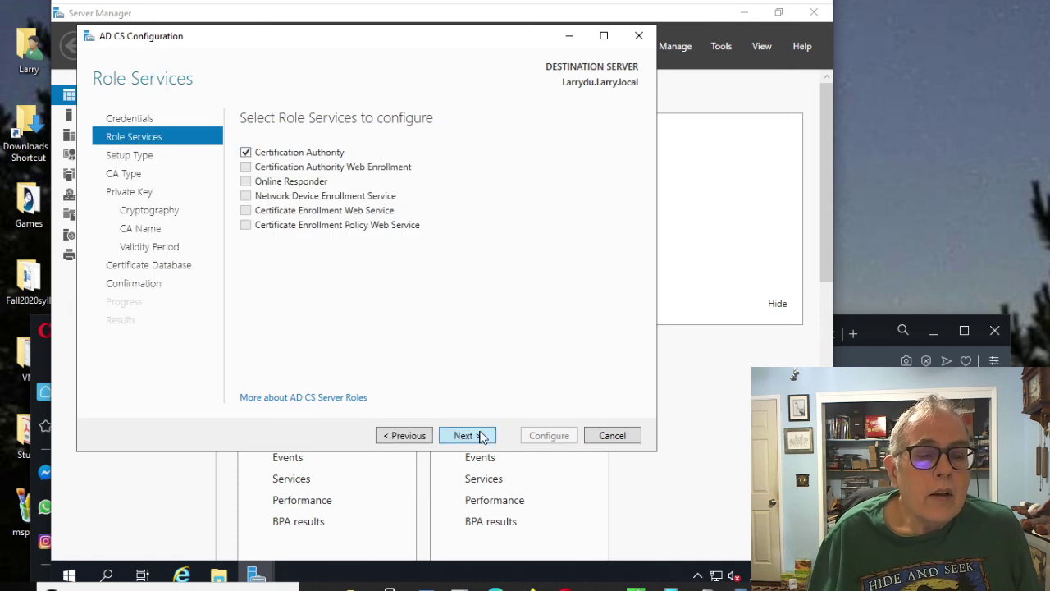
click(482, 435)
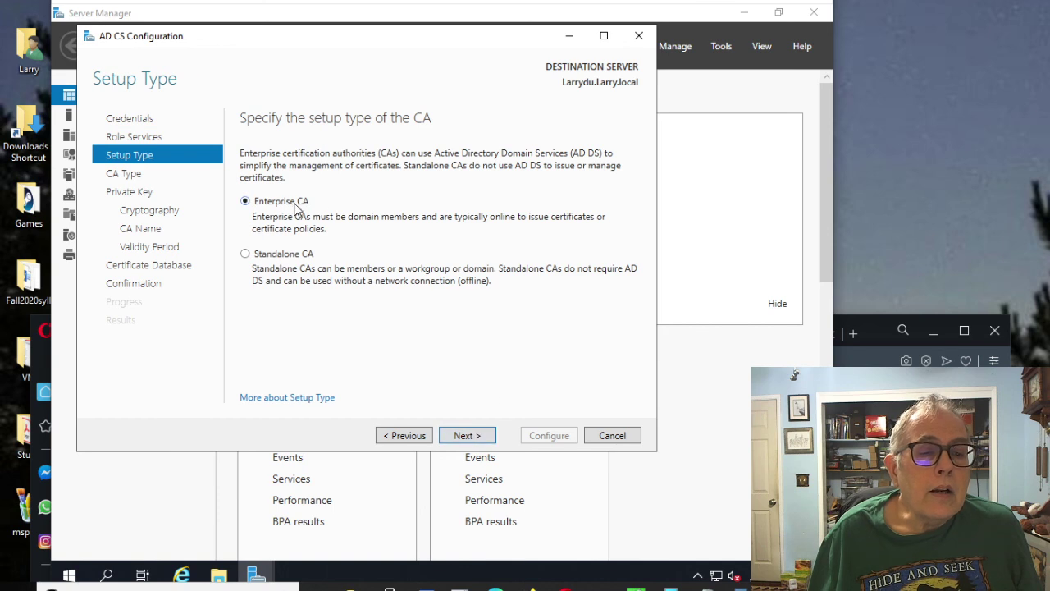
Set up the certification authority as an Enterprise CA of type Root CA with a new private key
click(475, 436)
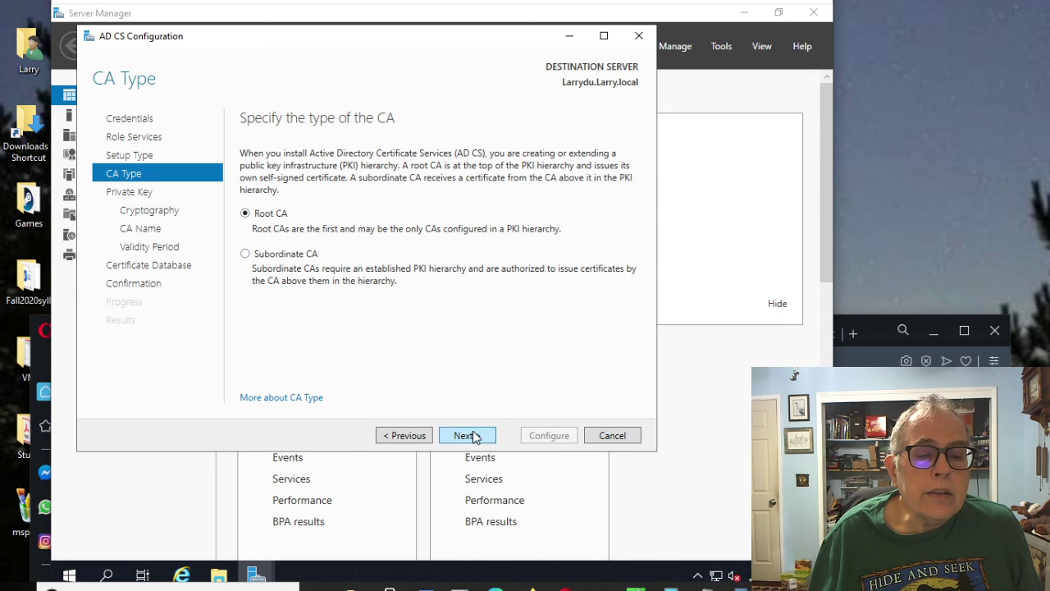
click(466, 436)
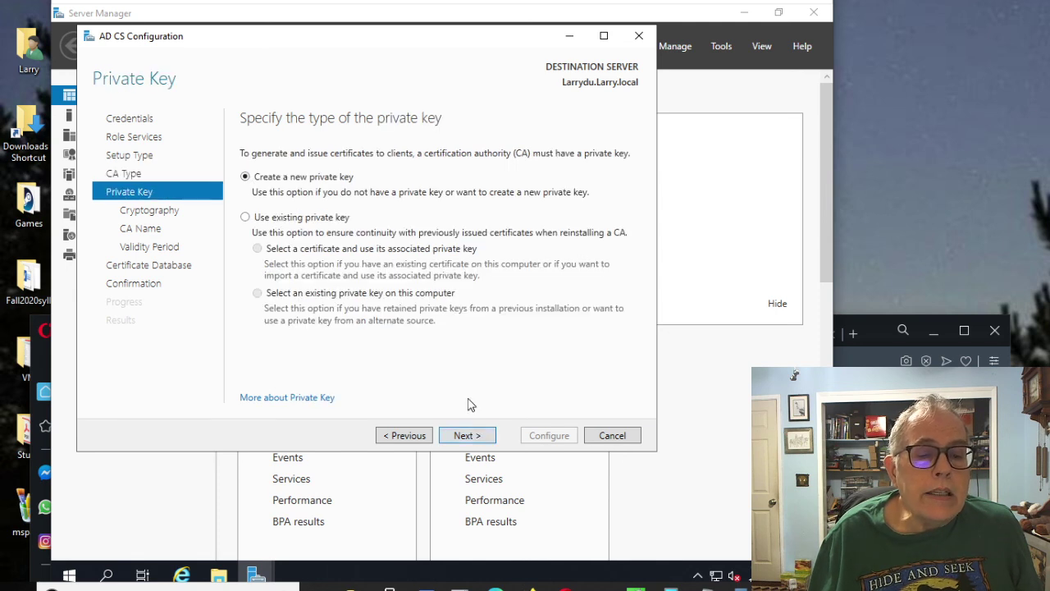
click(471, 435)
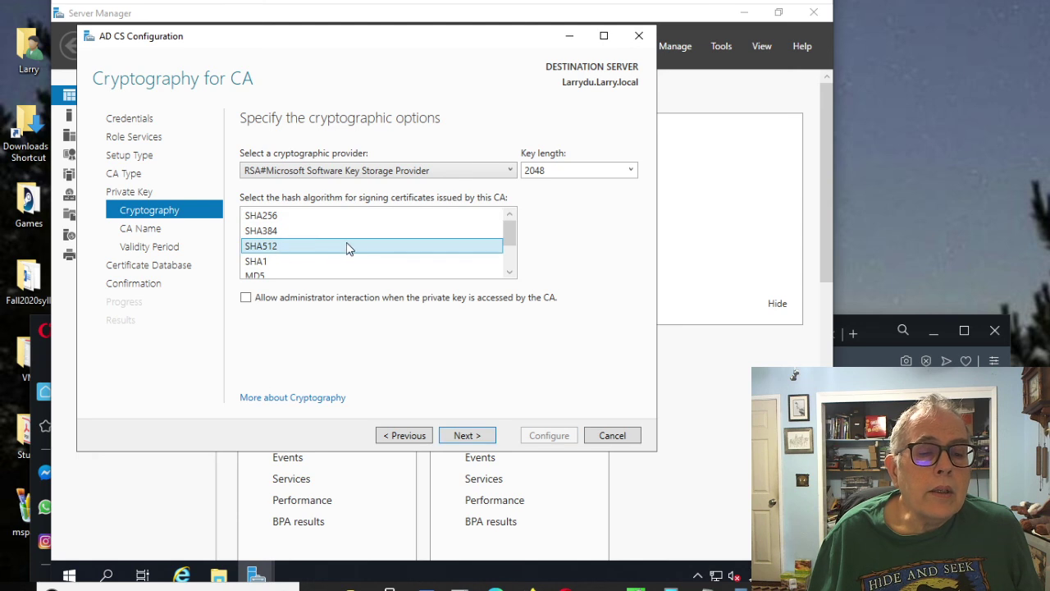
Choose SHA512 as the CA's hash algorithm, keeping the RSA Microsoft Software Key Storage Provider and 2048 key length
scroll(355, 238, down, 1)
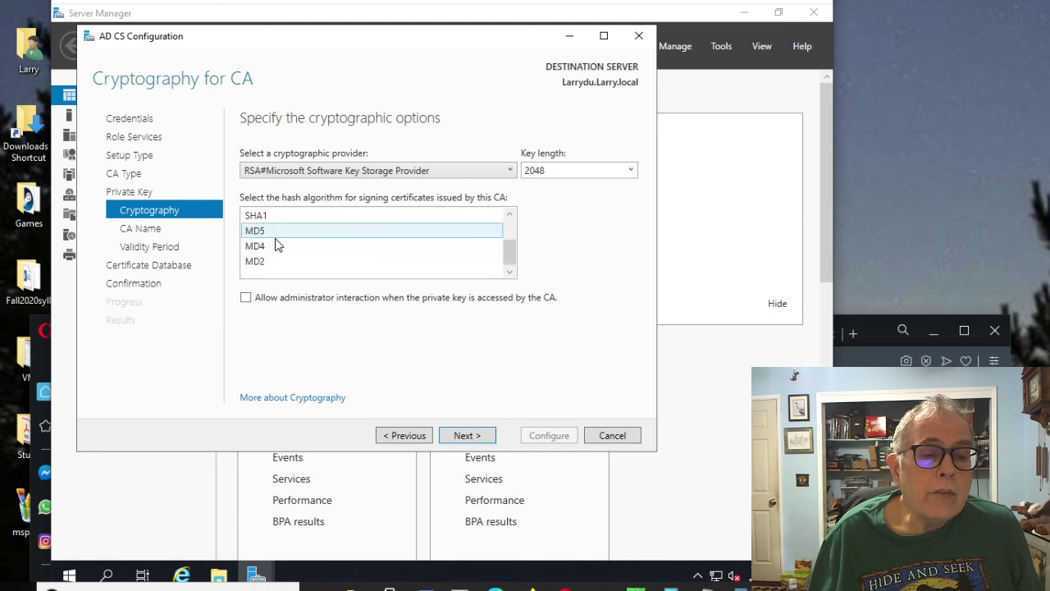
scroll(321, 251, up, 1)
click(322, 246)
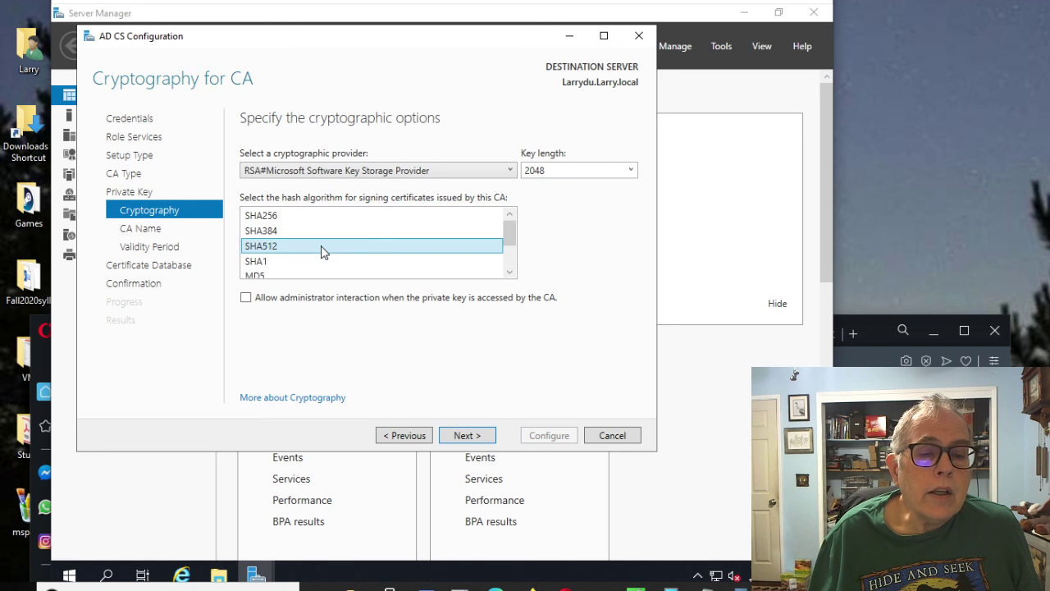
click(482, 437)
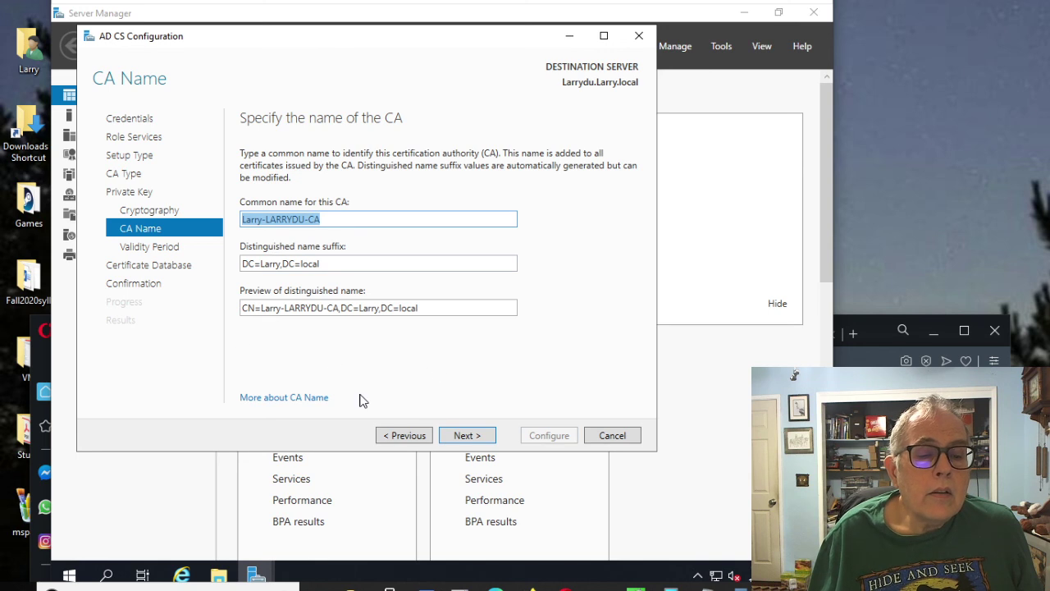
Accept the default CA name, 5-year validity period and CertLog database locations, and run the AD CS configuration
click(472, 438)
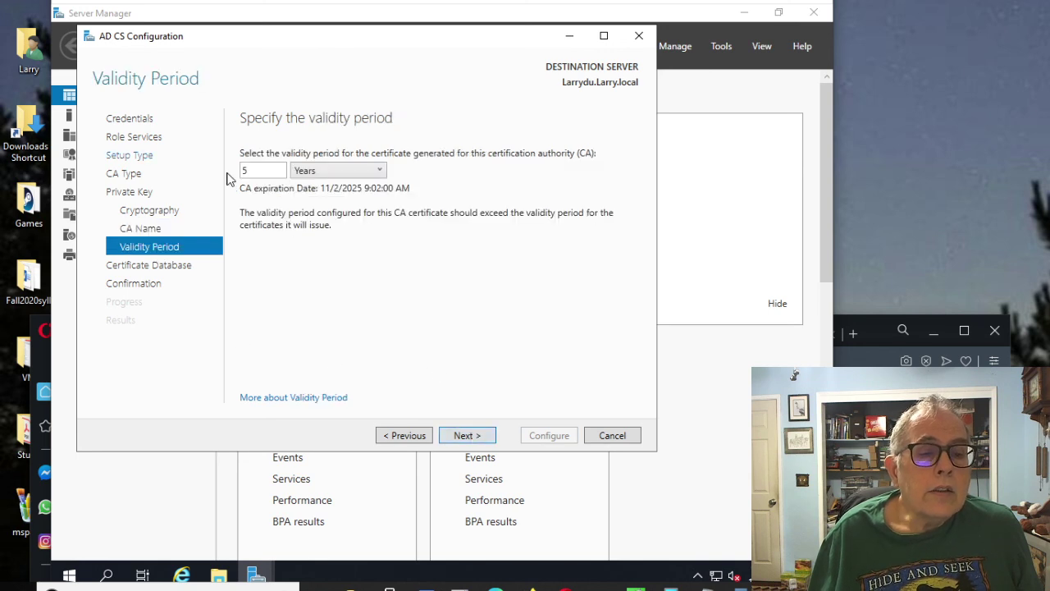
click(492, 435)
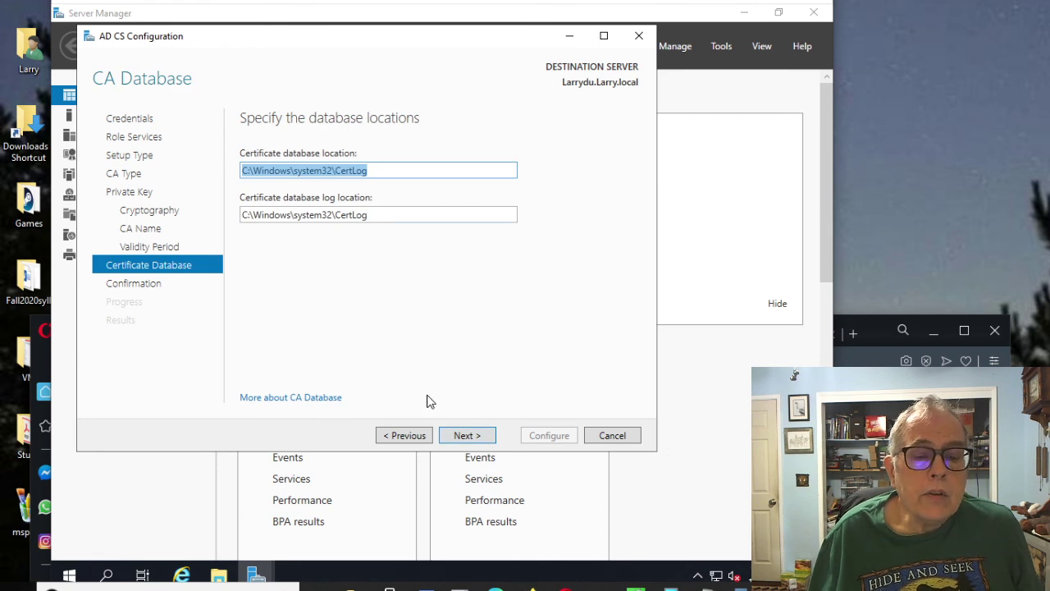
click(484, 436)
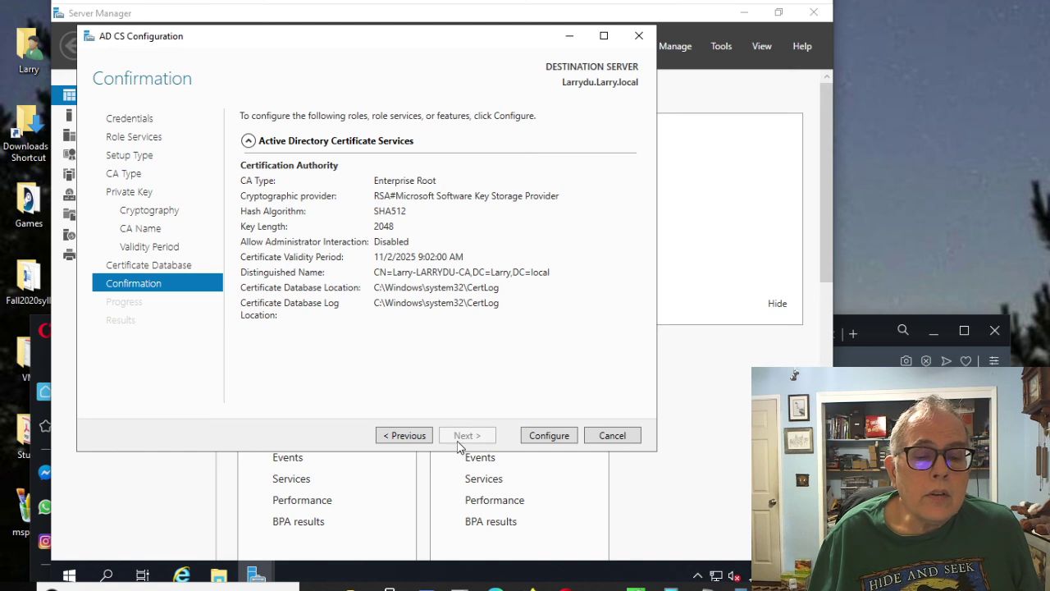
click(566, 437)
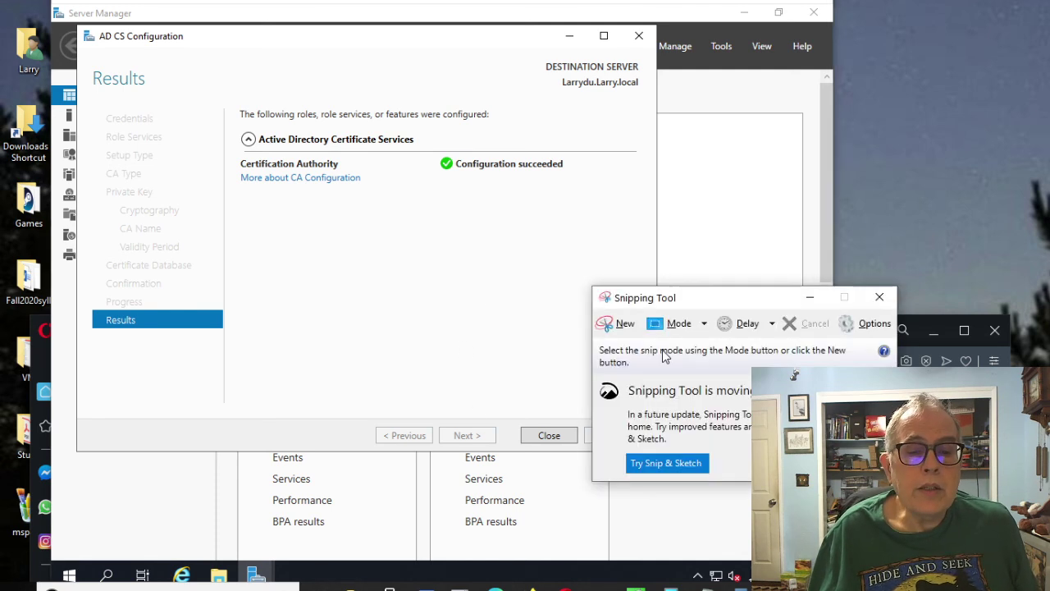
Capture the AD CS Configuration results window with Snipping Tool and save it to the Desktop as JPEG file lab3
click(624, 326)
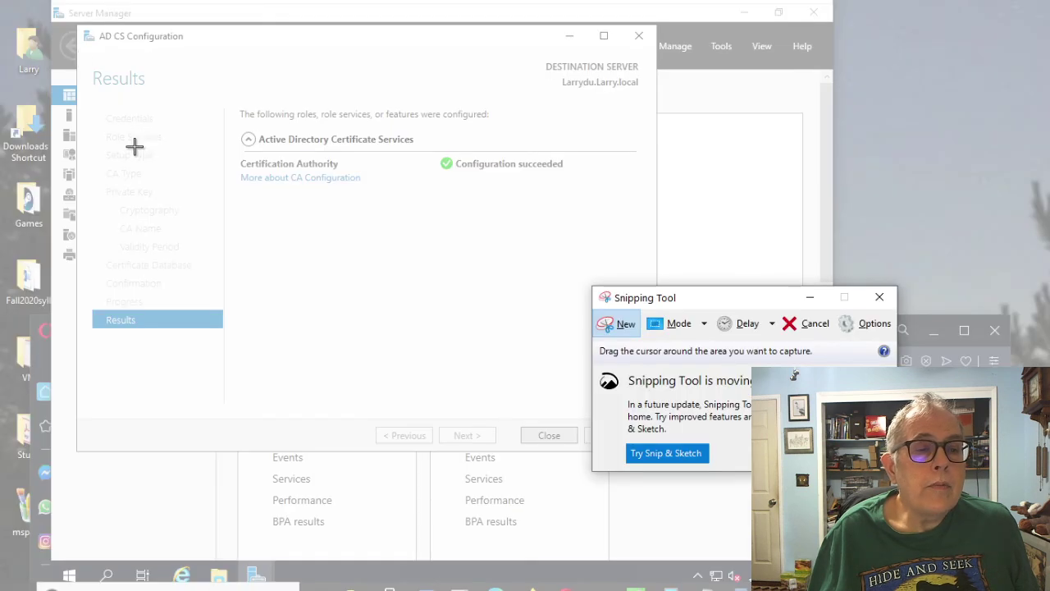
drag(85, 36, 673, 435)
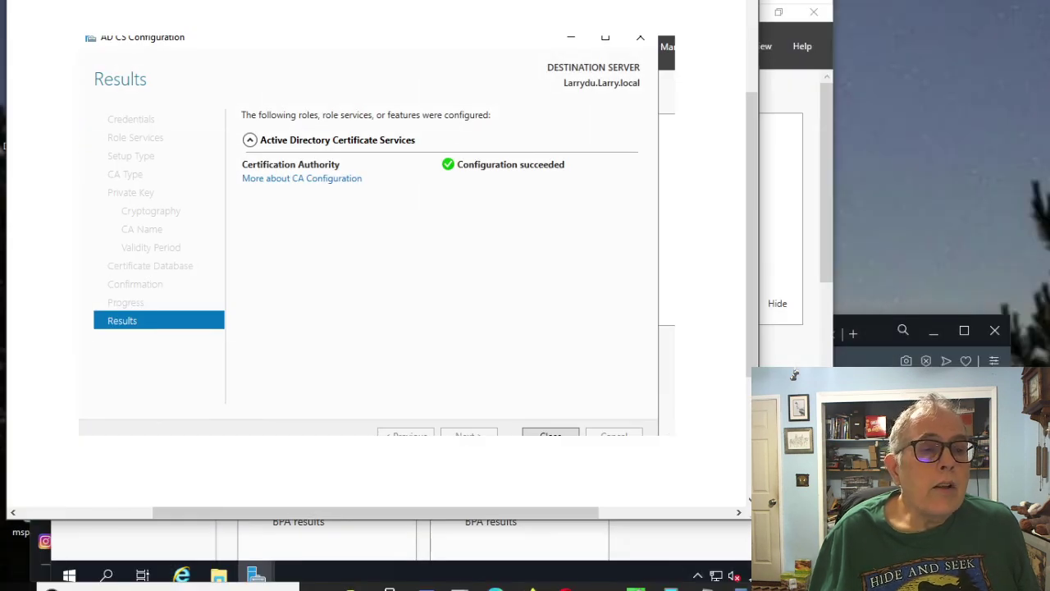
key(alt+f)
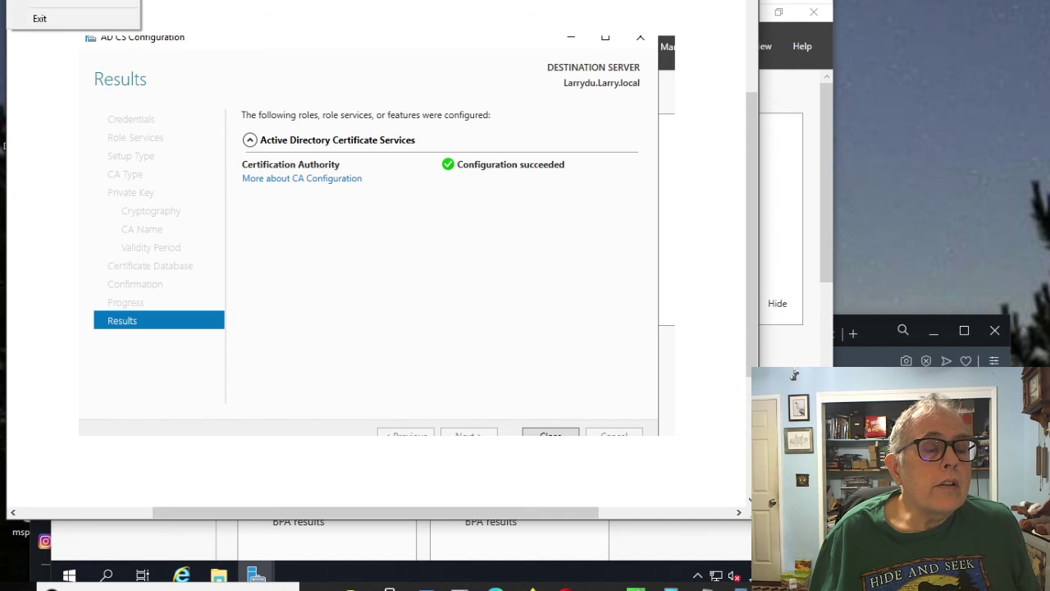
key(a)
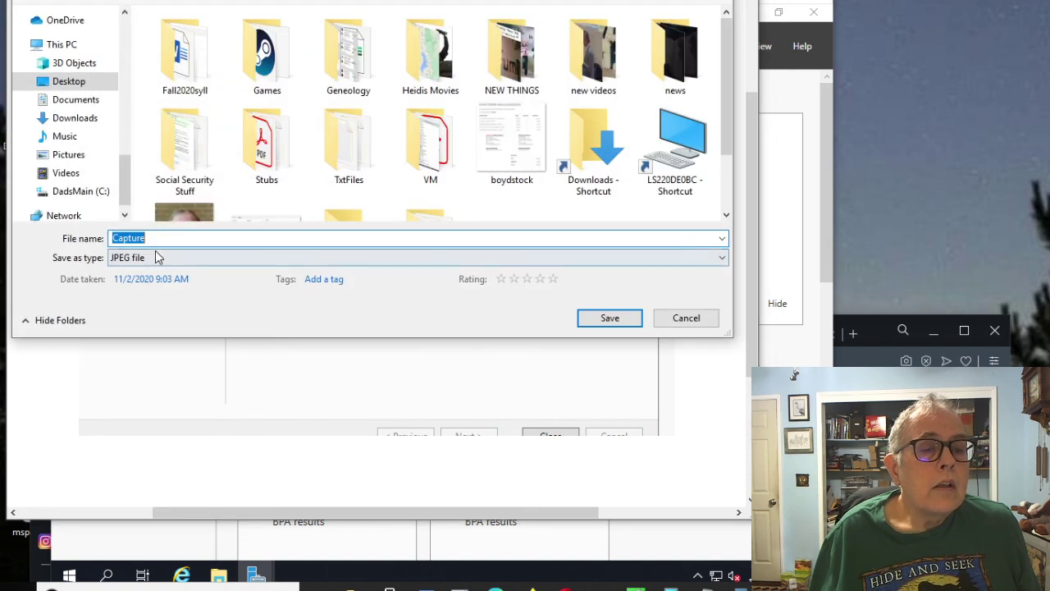
text(lab3)
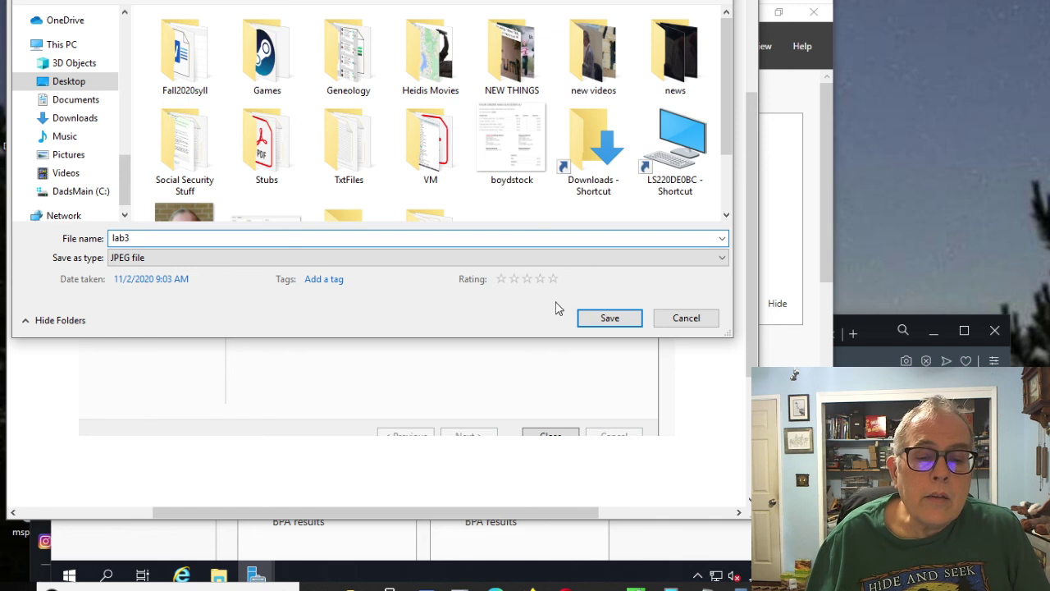
click(613, 320)
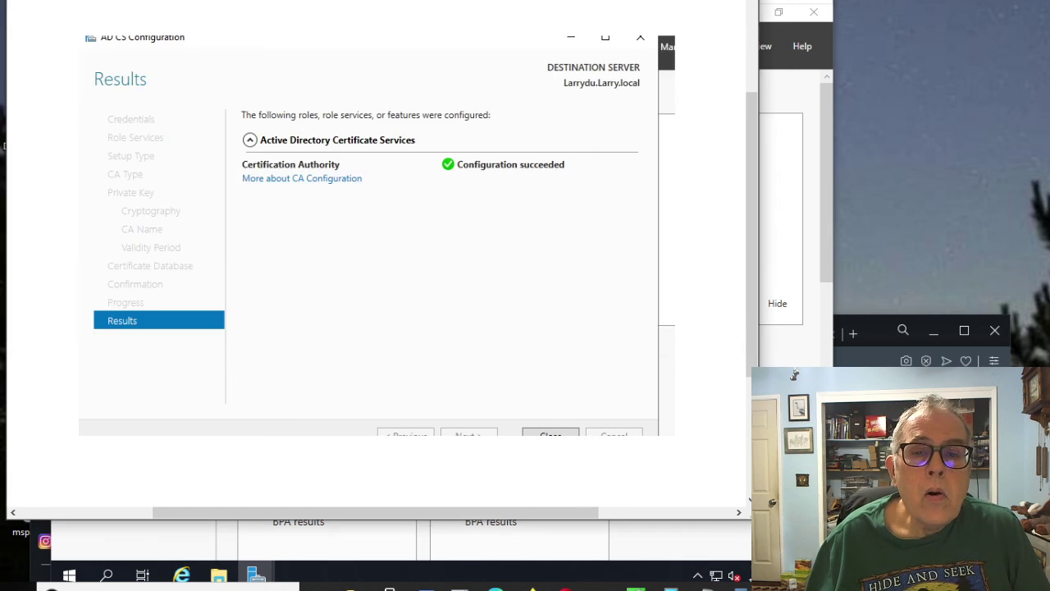
Close the AD CS Configuration wizard and Server Manager, and bring the browser with the course modules into view
click(639, 36)
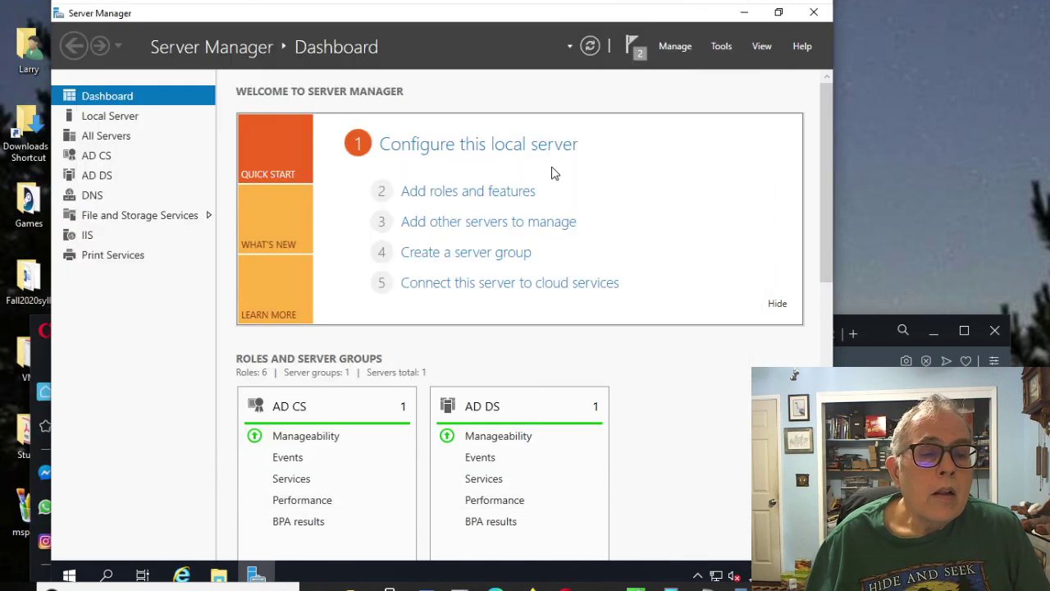
click(809, 21)
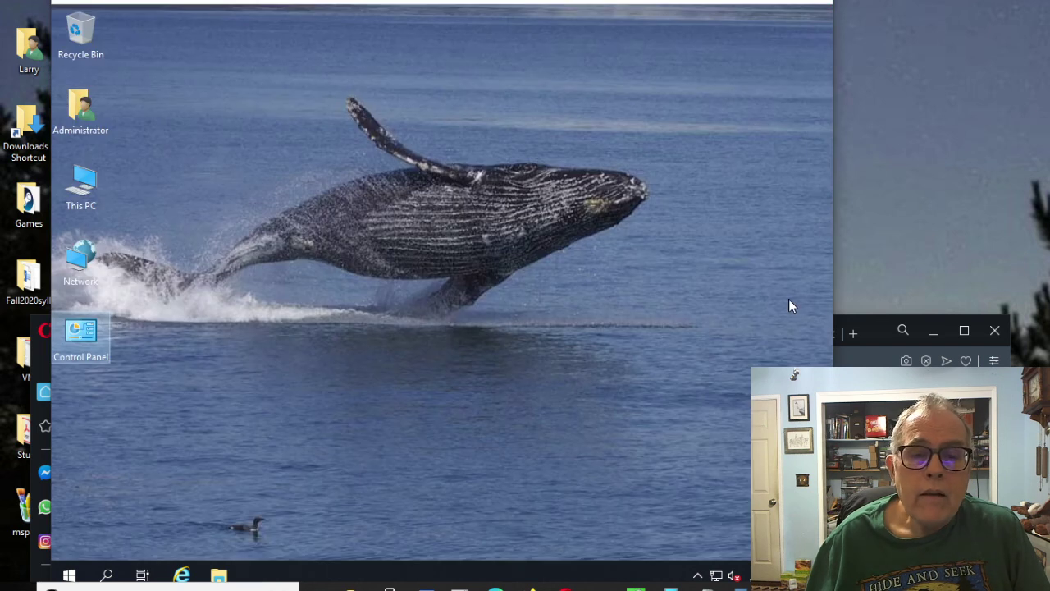
click(868, 323)
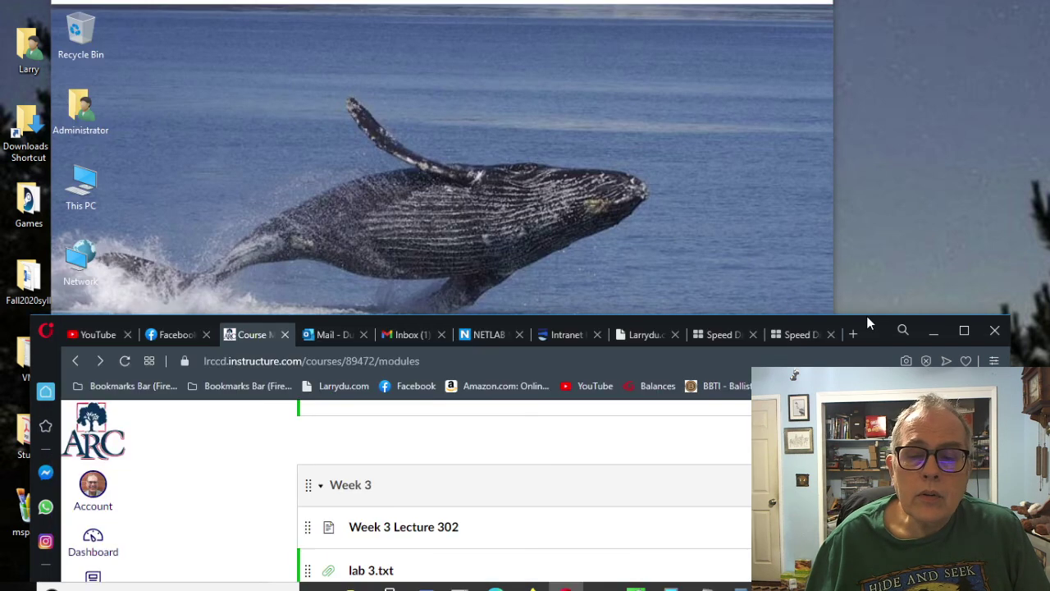
drag(792, 319, 776, 24)
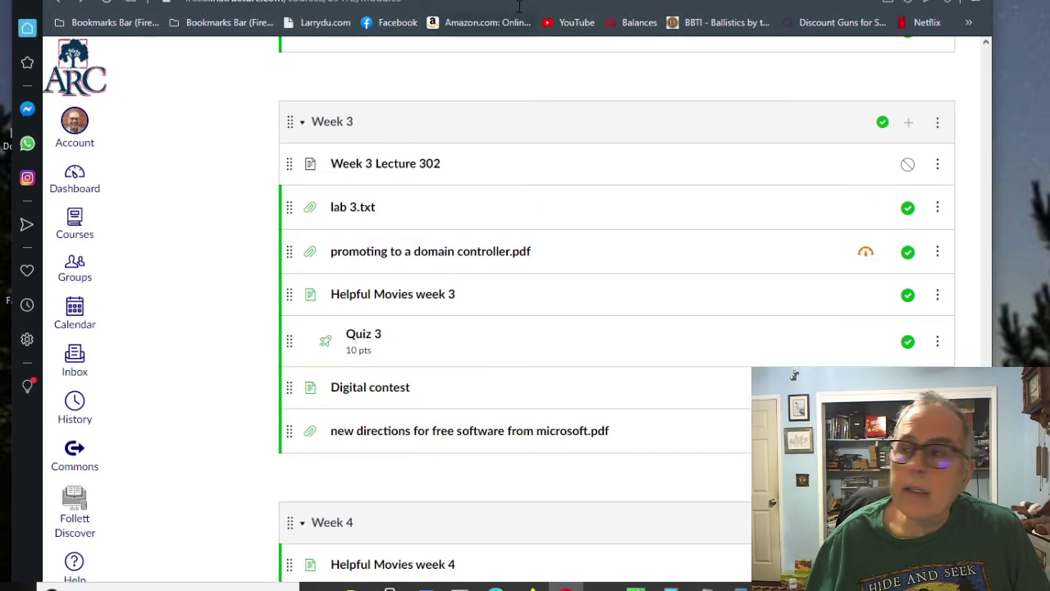
Open the Helpful Movies week 3 page, play the Certificate Request video briefly and pause it
click(378, 305)
scroll(628, 272, down, 10)
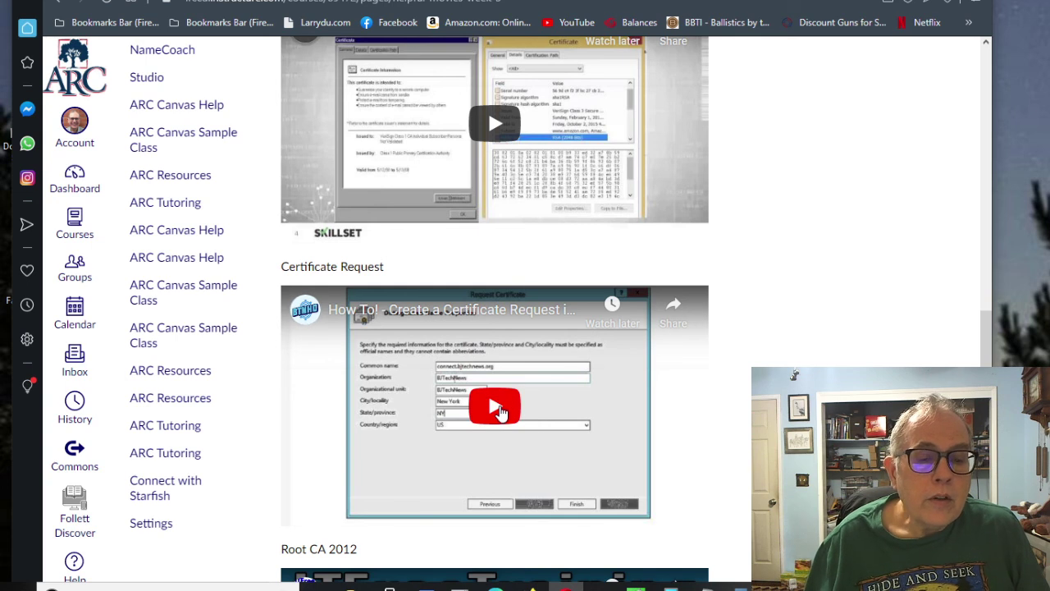
click(501, 409)
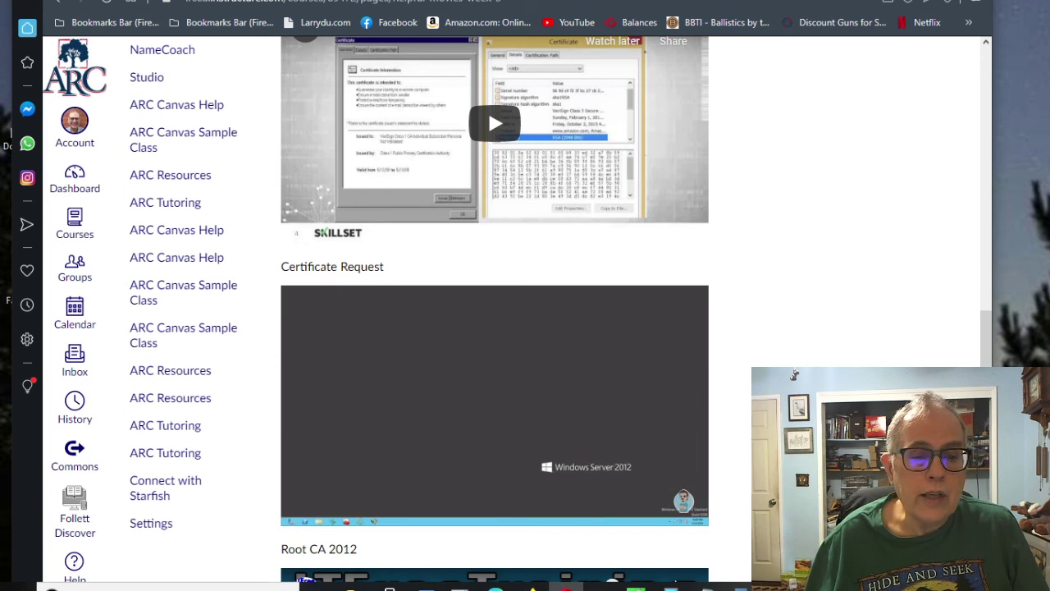
scroll(758, 265, down, 1)
scroll(758, 265, up, 7)
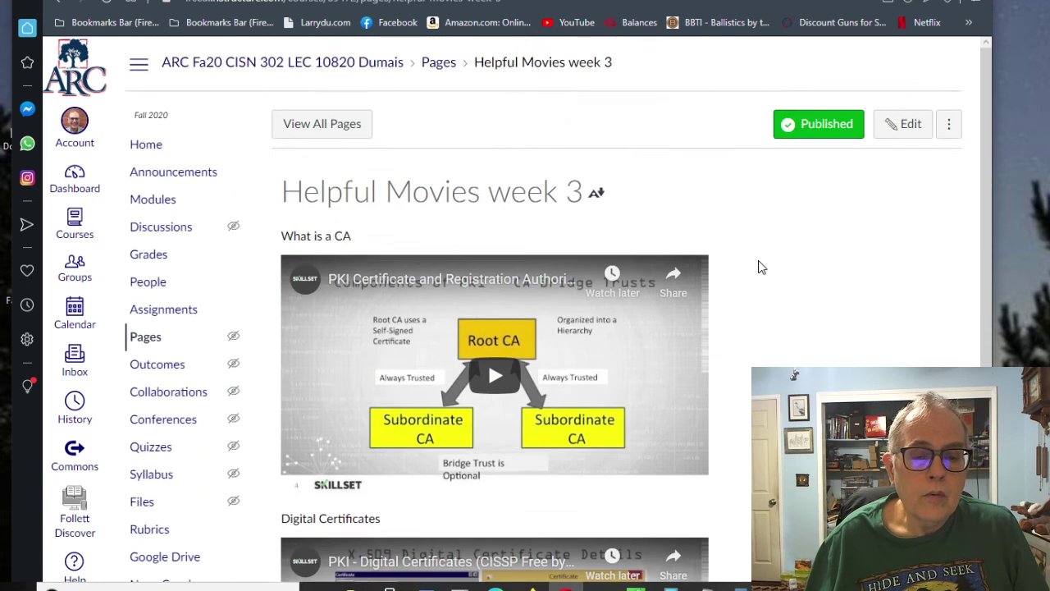
scroll(759, 266, down, 8)
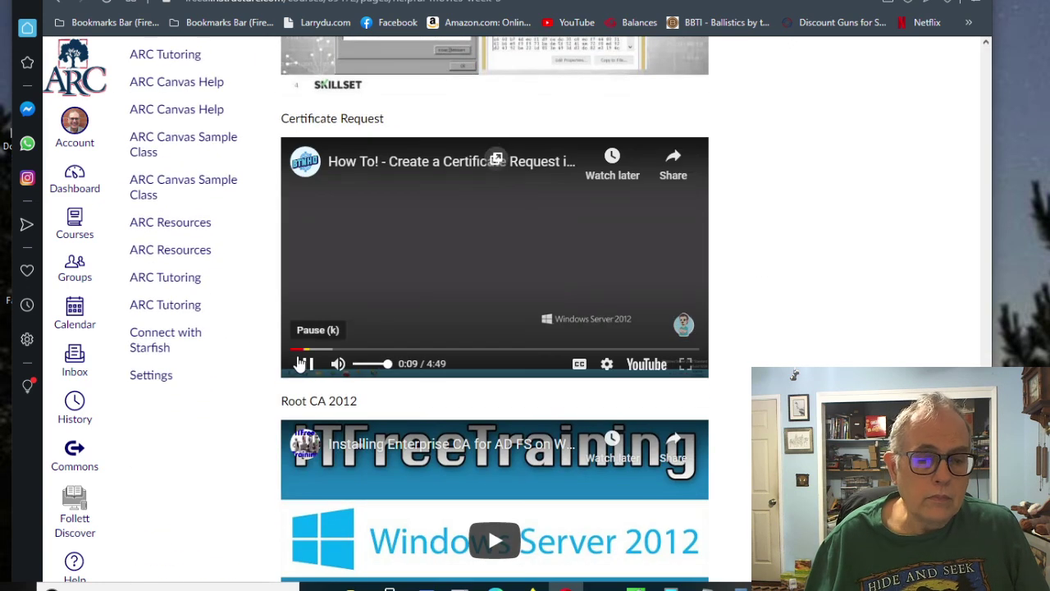
click(307, 363)
Look over the certificate videos on the Helpful Movies week 3 page and return to the Week 3 module list
scroll(846, 290, up, 8)
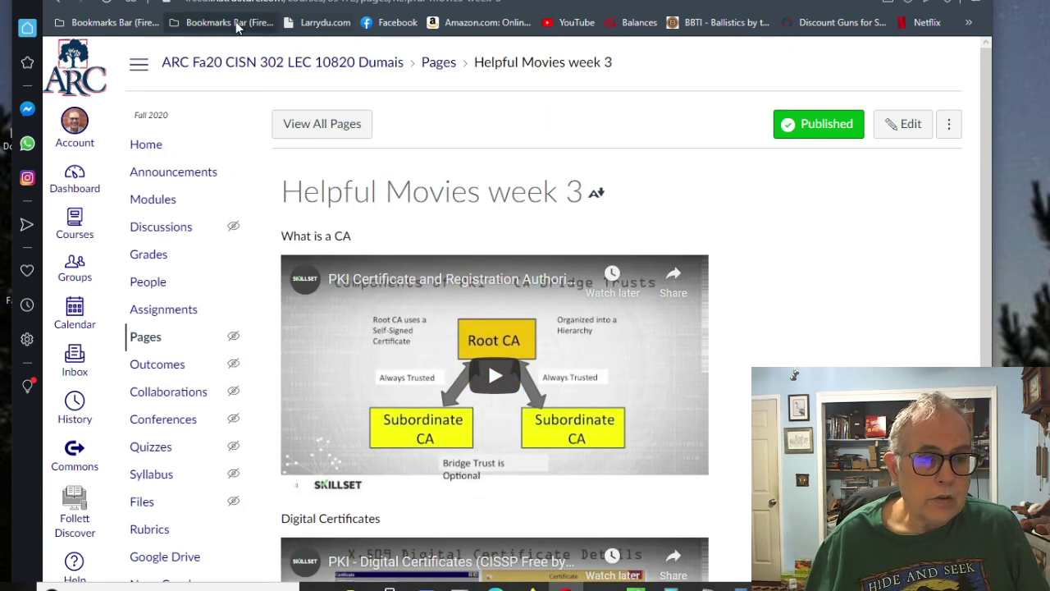
scroll(668, 345, down, 8)
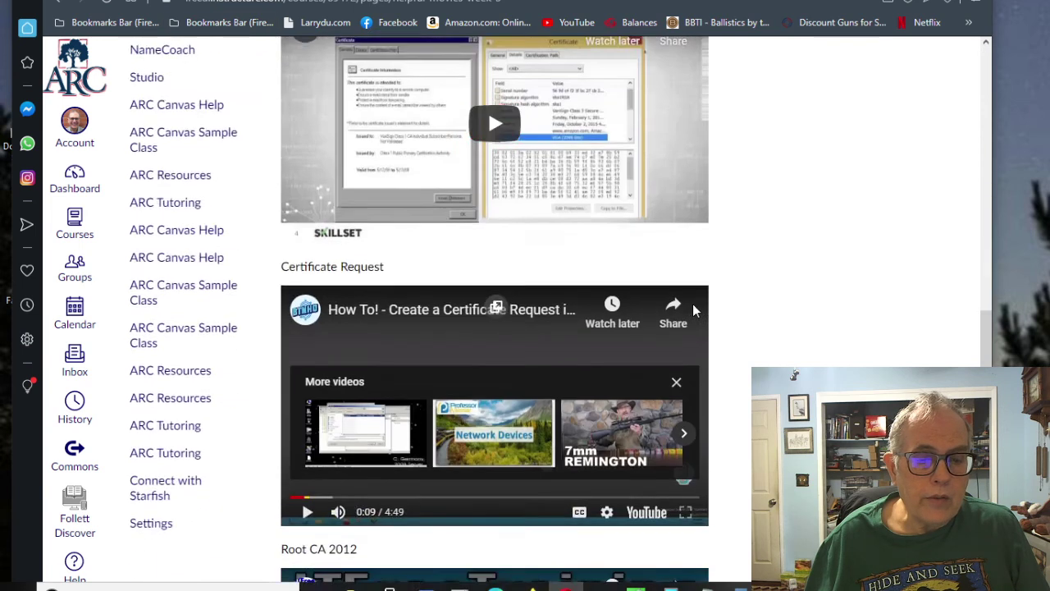
scroll(693, 308, up, 3)
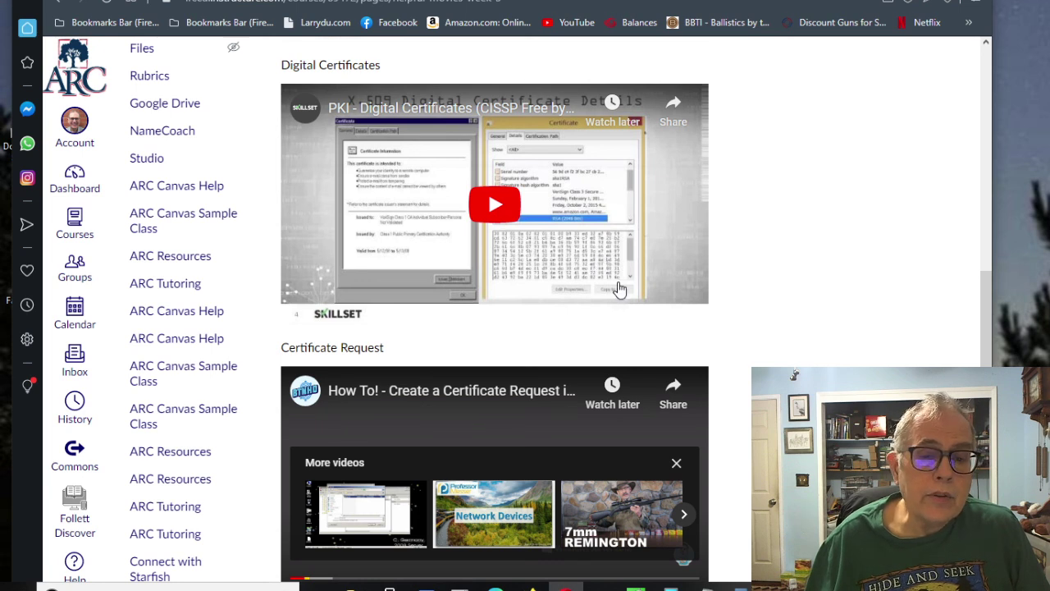
scroll(619, 289, up, 5)
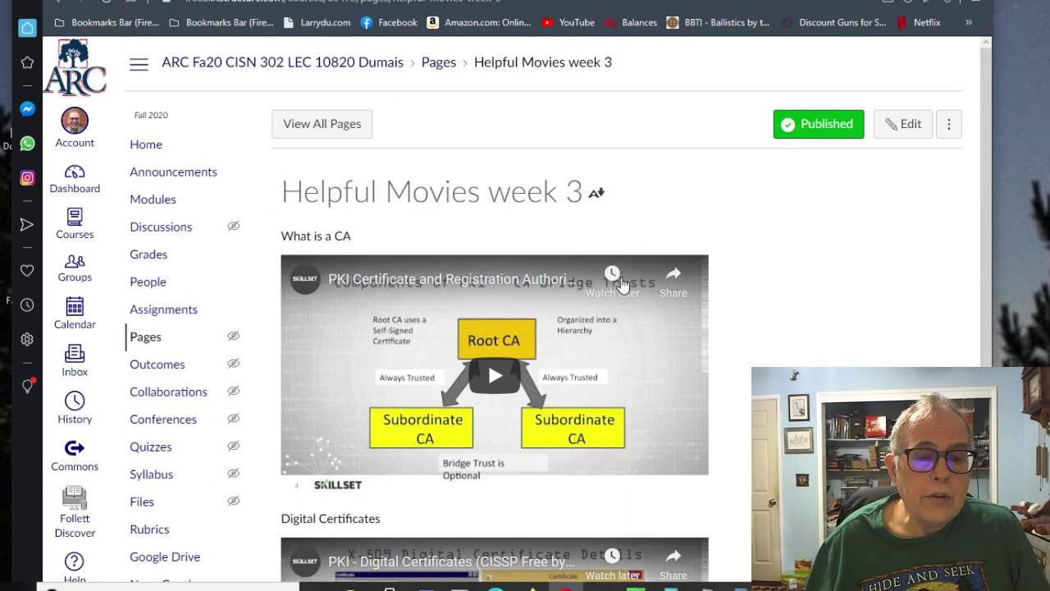
click(60, 5)
scroll(794, 300, up, 4)
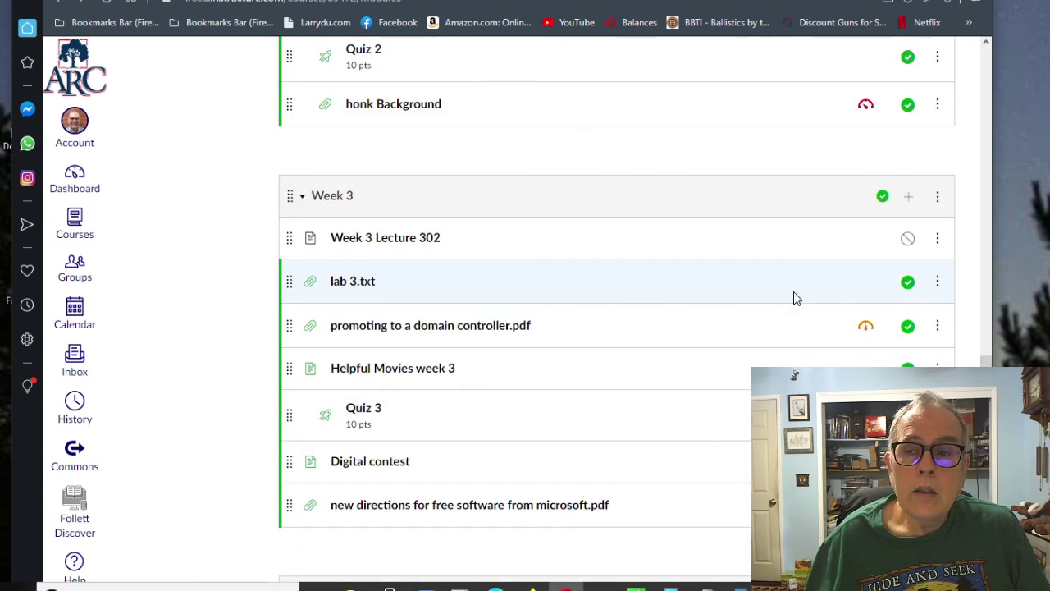